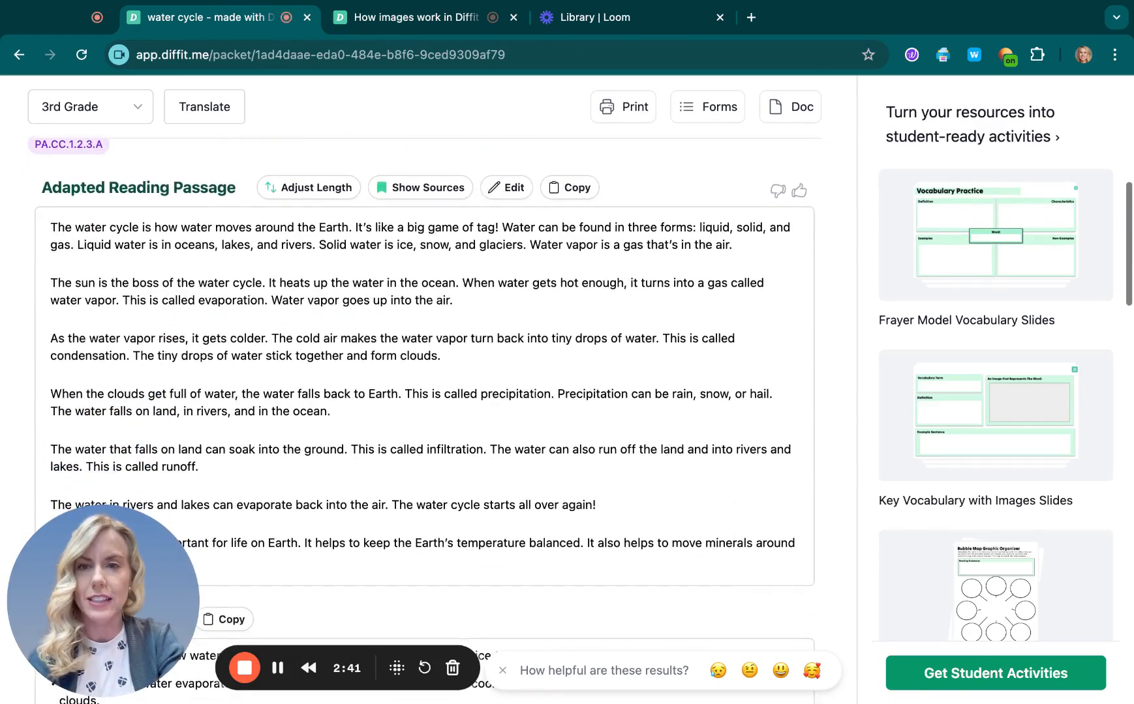
Step: Show the sources behind the adapted reading passage and review the source list
{"action": "left_click", "coordinate": [422, 189]}
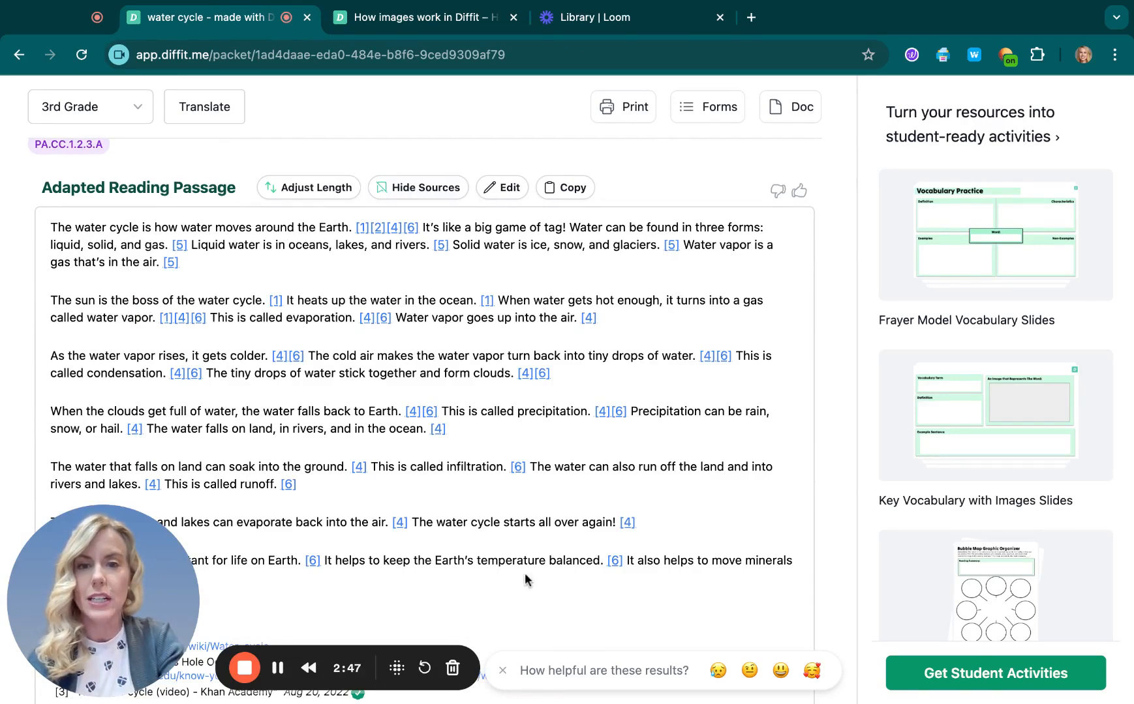
{"action": "scroll", "coordinate": [524, 575], "scroll_direction": "down", "scroll_amount": 1}
{"action": "scroll", "coordinate": [526, 579], "scroll_direction": "down", "scroll_amount": 4}
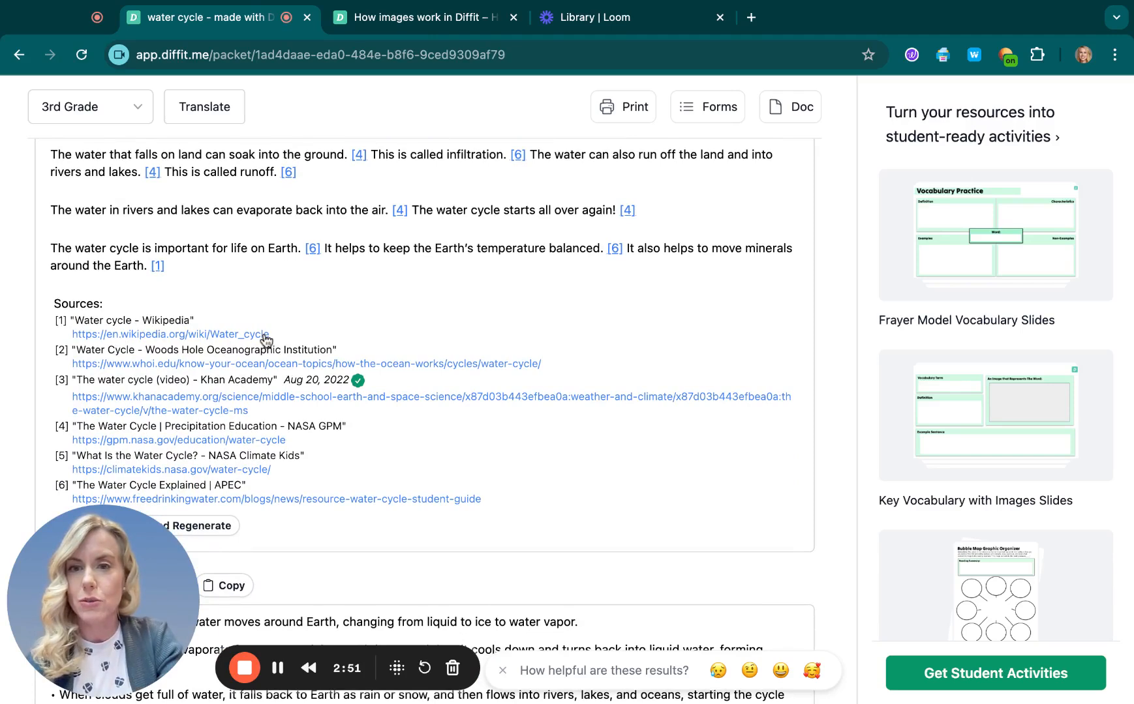
{"action": "scroll", "coordinate": [481, 482], "scroll_direction": "down", "scroll_amount": 2}
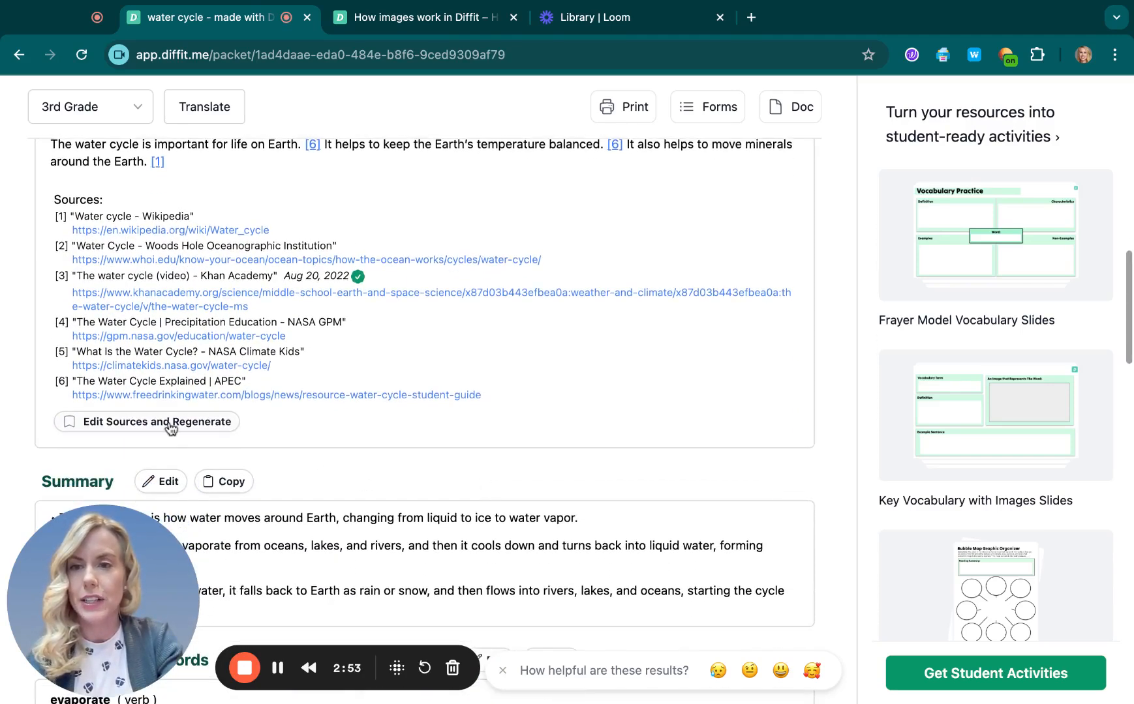
Step: Regenerate the reading passage using every source except the Wikipedia water cycle article
{"action": "left_click", "coordinate": [171, 426]}
{"action": "left_click", "coordinate": [411, 286]}
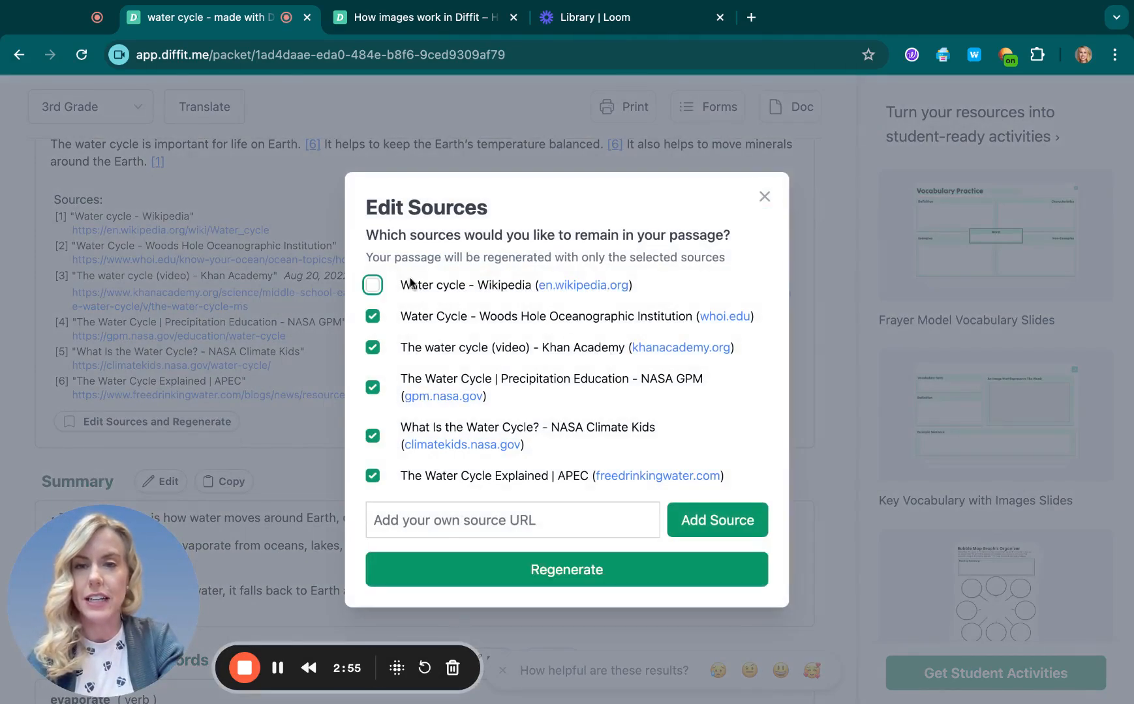
{"action": "left_click", "coordinate": [711, 573]}
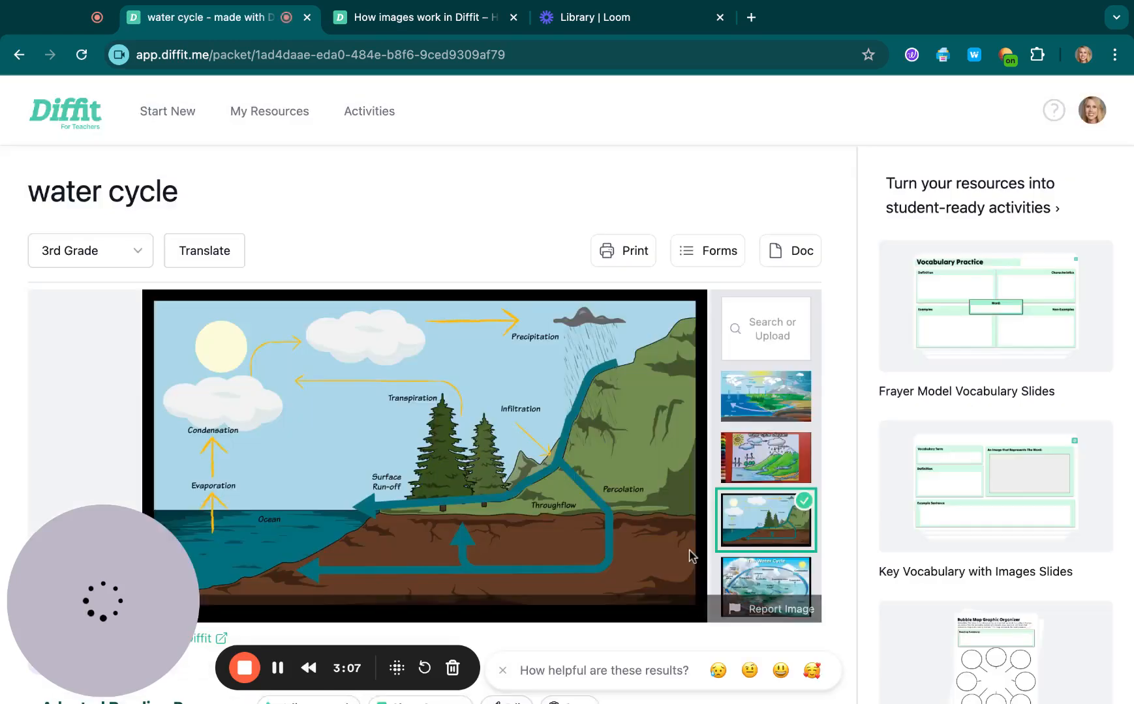
Step: Turn on images for the key vocabulary words
{"action": "scroll", "coordinate": [840, 584], "scroll_direction": "down", "scroll_amount": 10}
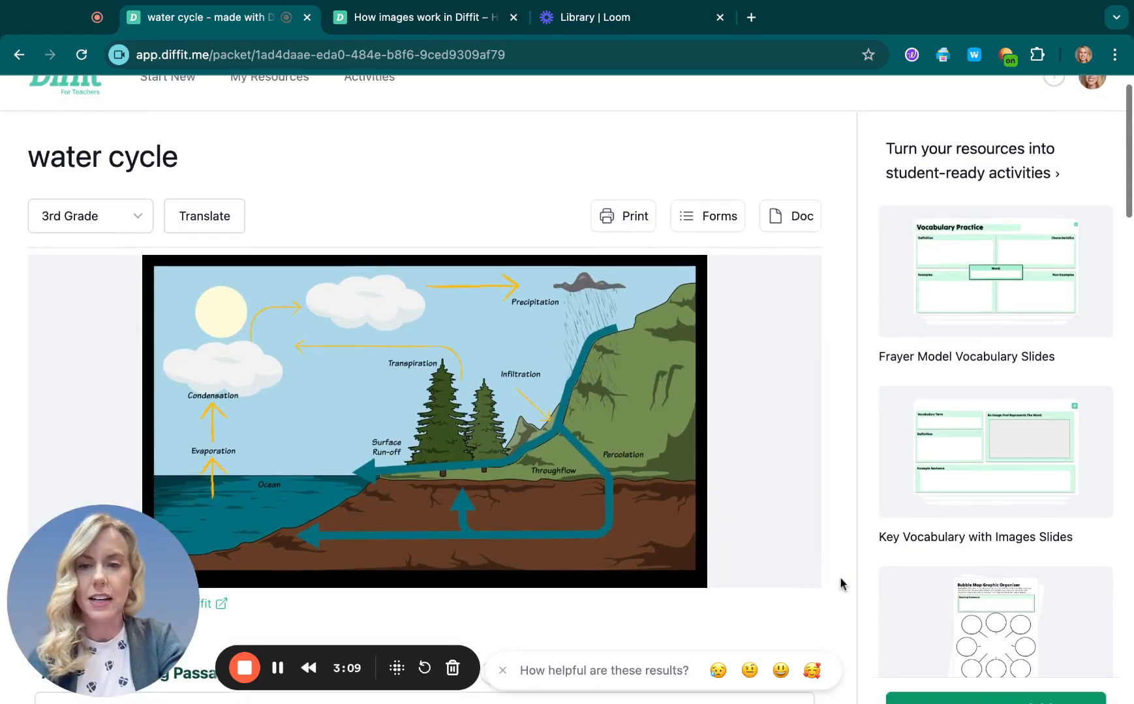
{"action": "scroll", "coordinate": [424, 417], "scroll_direction": "down", "scroll_amount": 3}
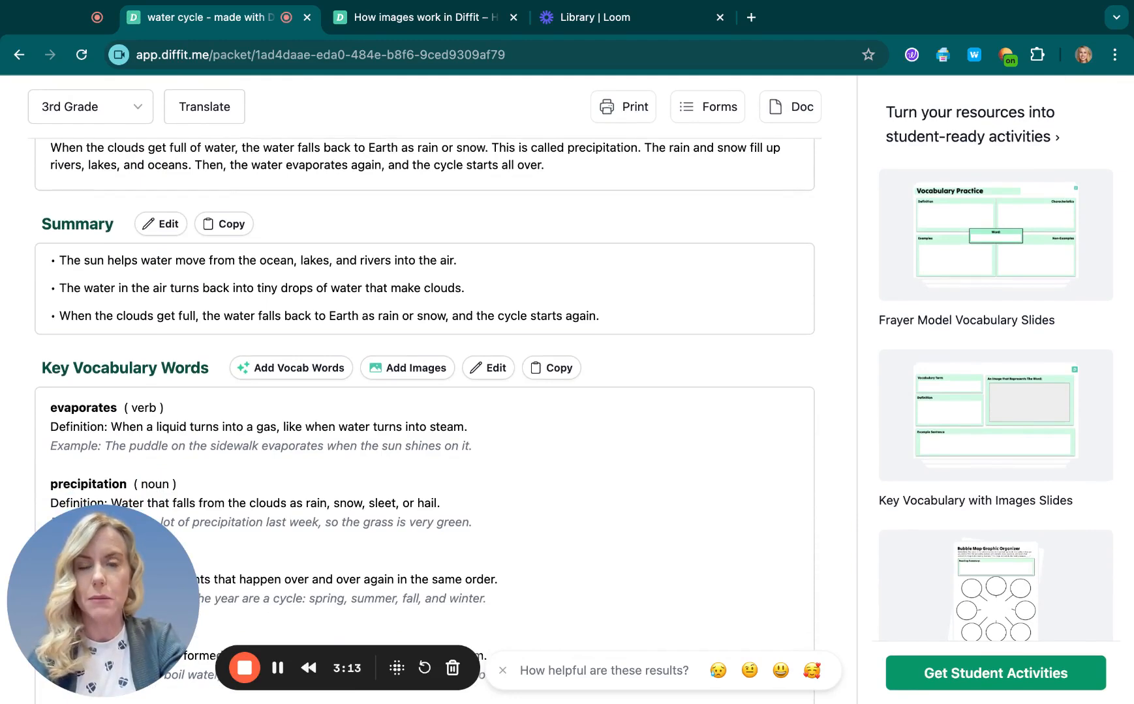
{"action": "scroll", "coordinate": [424, 418], "scroll_direction": "down", "scroll_amount": 5}
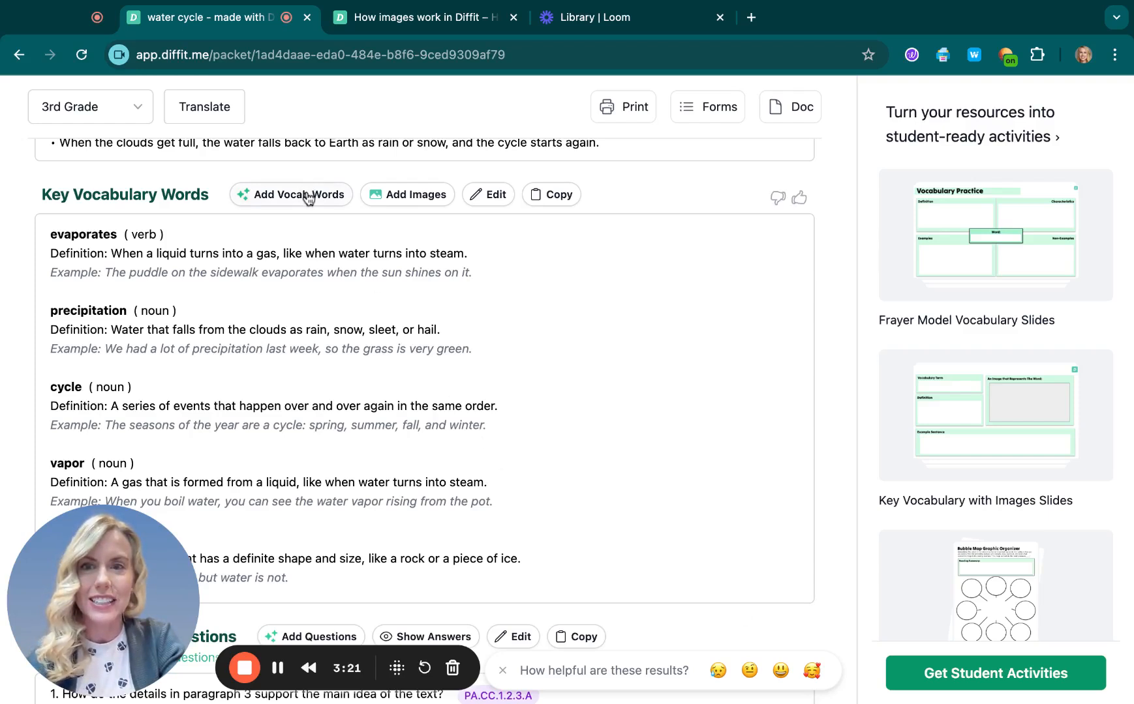
{"action": "left_click", "coordinate": [395, 210]}
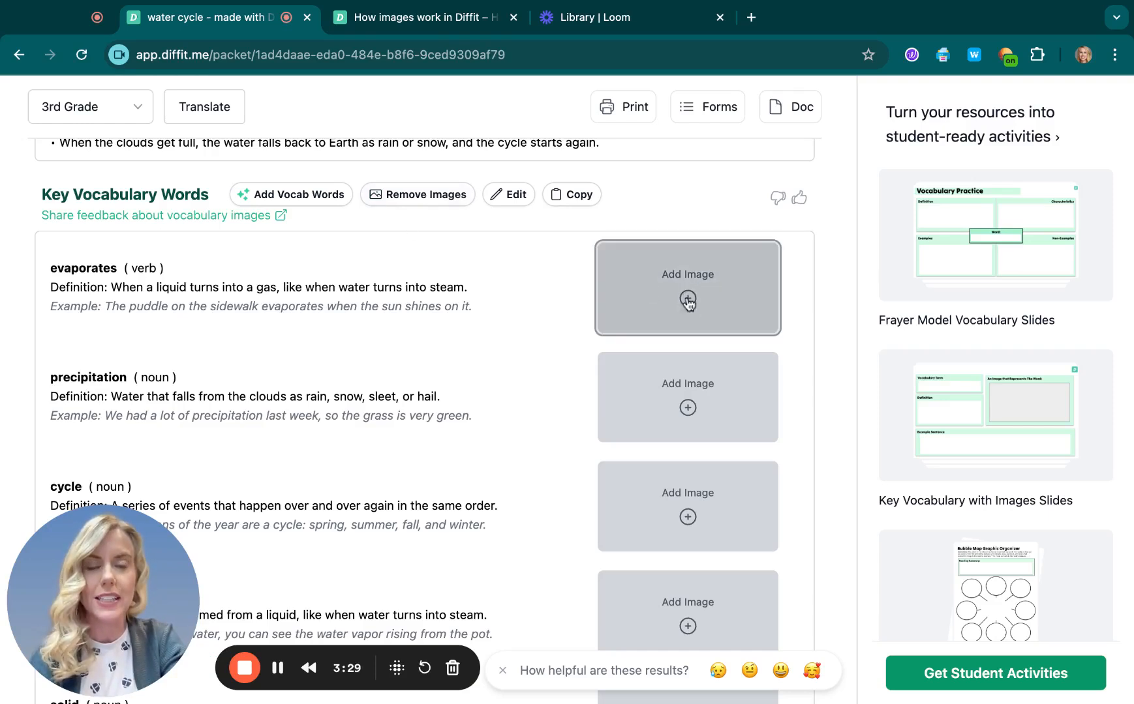
Step: Search images for 'evaporates' and save the Evaporation illustration as that word's image
{"action": "left_click", "coordinate": [712, 312]}
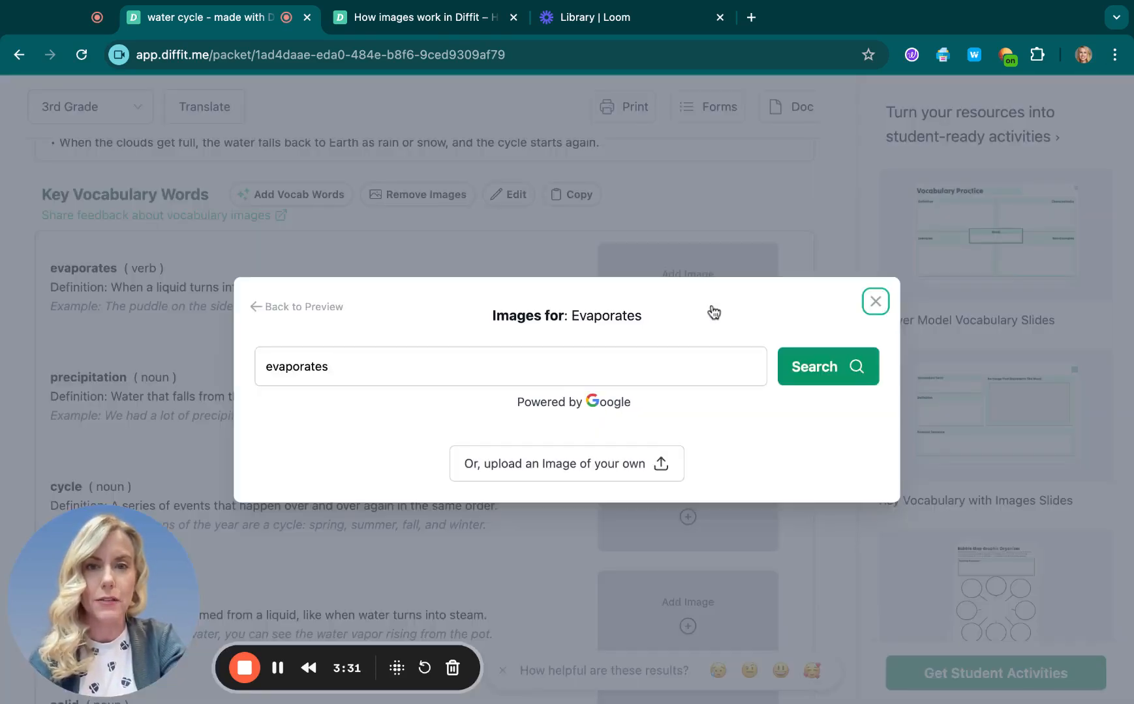
{"action": "left_click", "coordinate": [803, 384]}
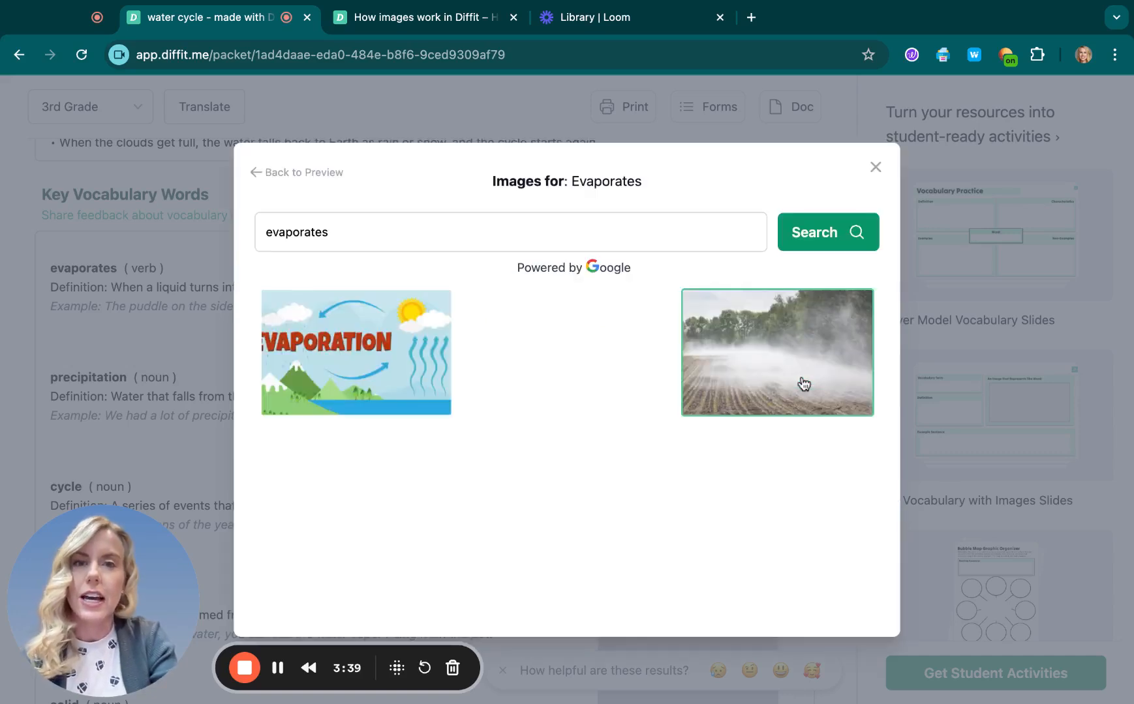
{"action": "left_click", "coordinate": [400, 362]}
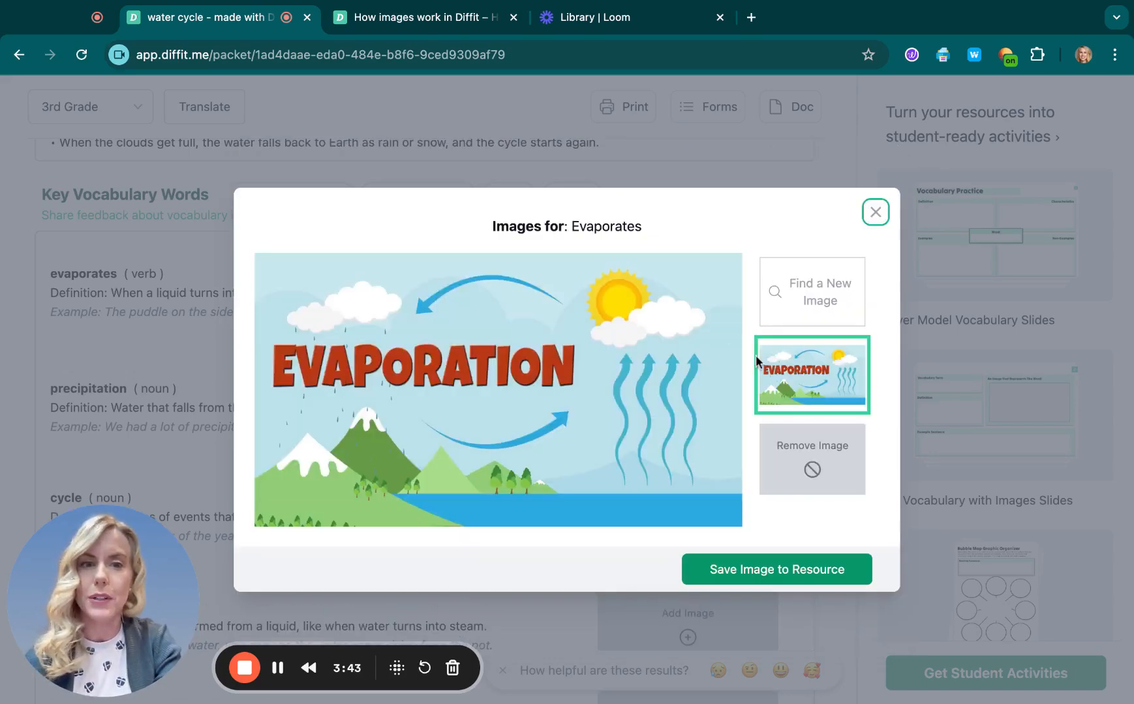
{"action": "left_click", "coordinate": [782, 569]}
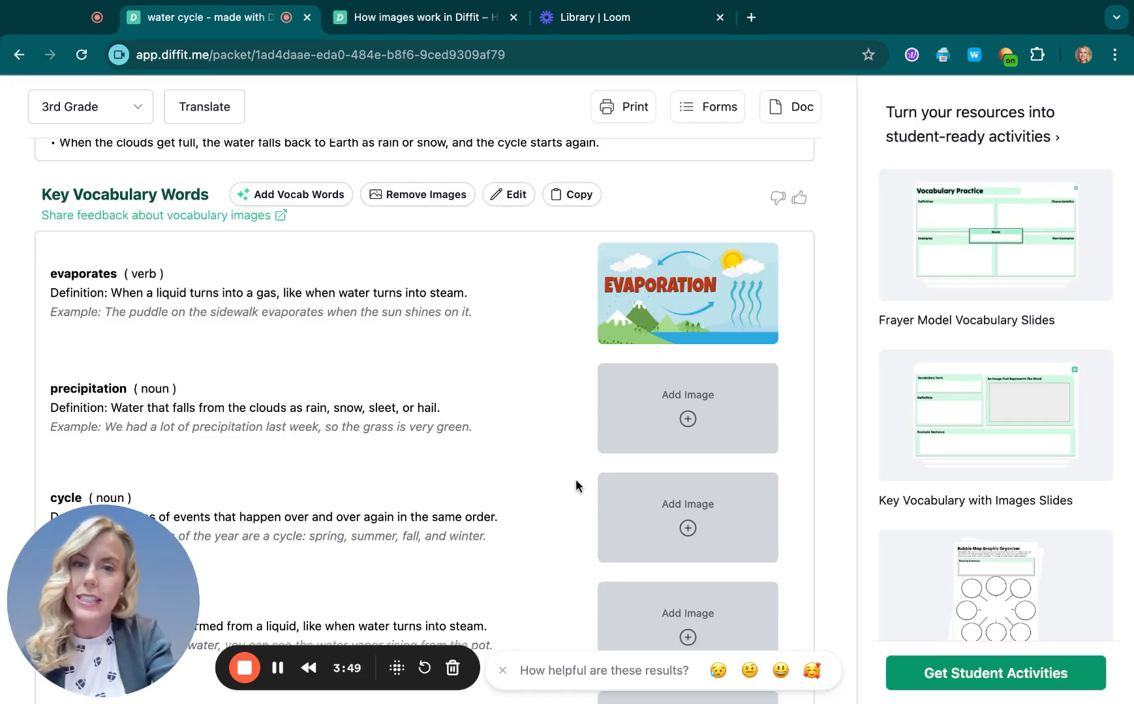
Step: Edit the vocabulary list and delete the precipitation, cycle, vapor and solid entries
{"action": "scroll", "coordinate": [575, 486], "scroll_direction": "down", "scroll_amount": 5}
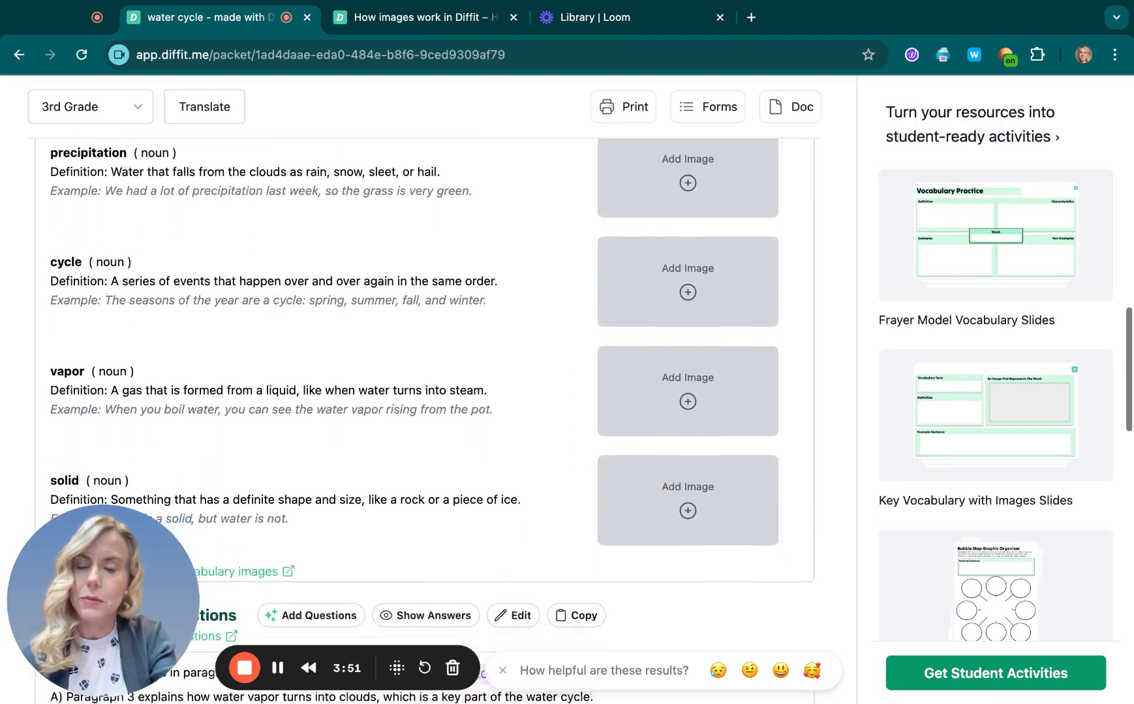
{"action": "scroll", "coordinate": [453, 454], "scroll_direction": "down", "scroll_amount": 1}
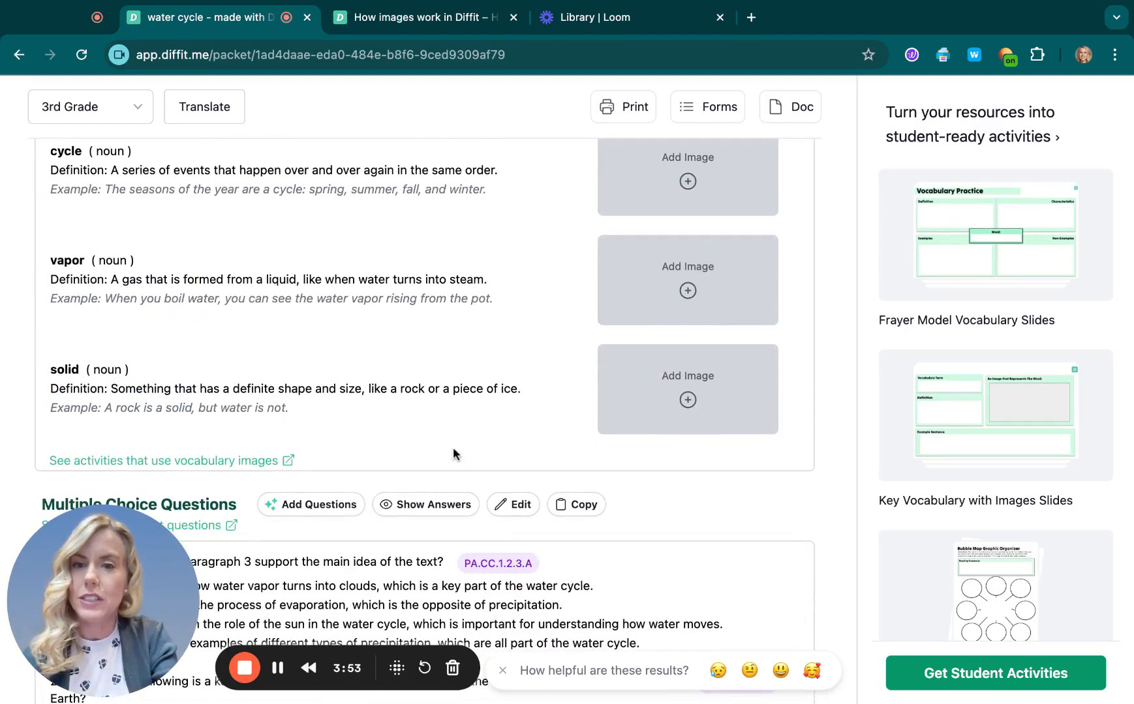
{"action": "scroll", "coordinate": [452, 454], "scroll_direction": "up", "scroll_amount": 1}
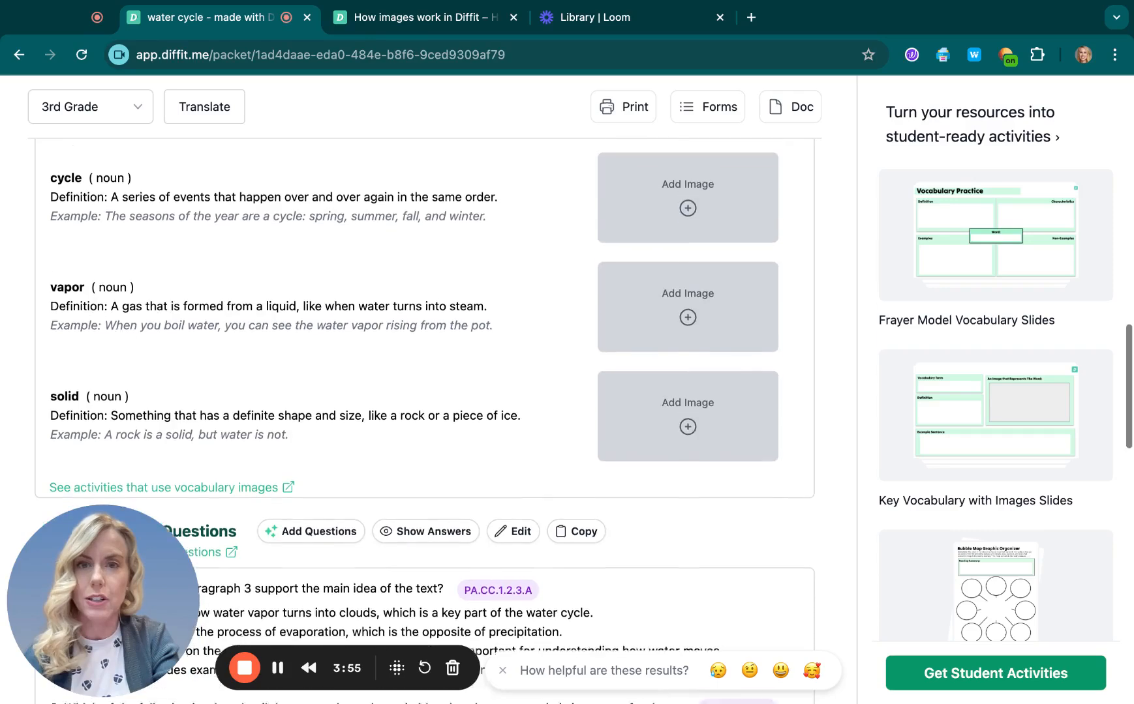
{"action": "scroll", "coordinate": [419, 418], "scroll_direction": "up", "scroll_amount": 8}
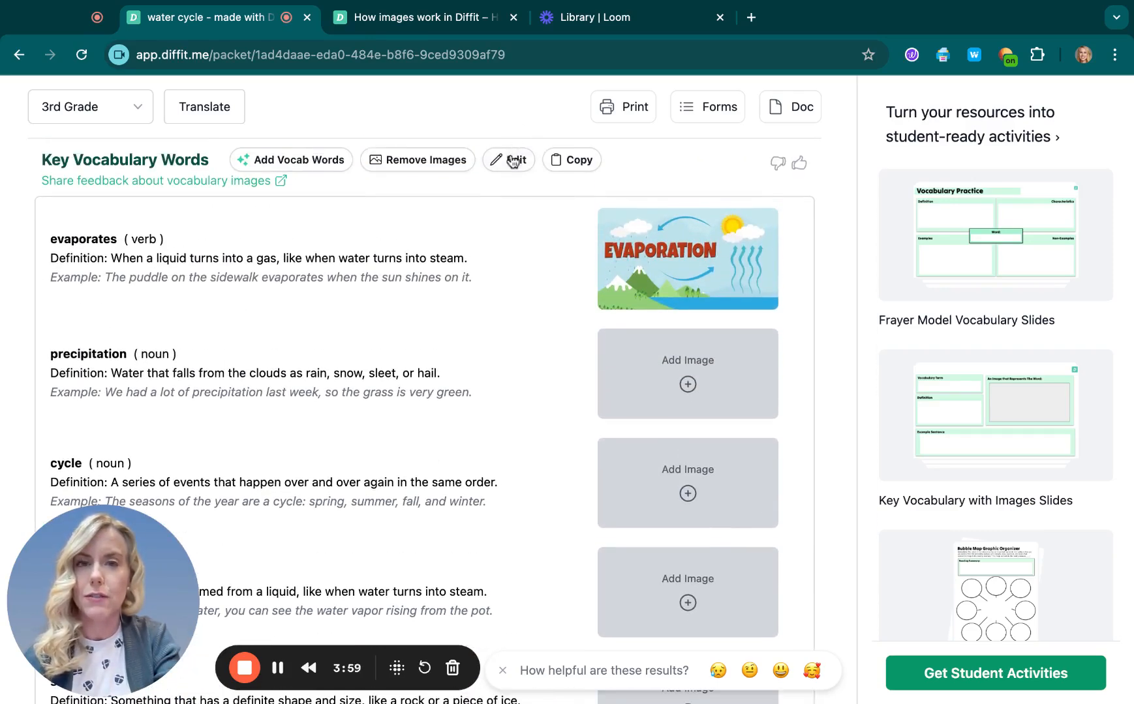
{"action": "left_click", "coordinate": [513, 159]}
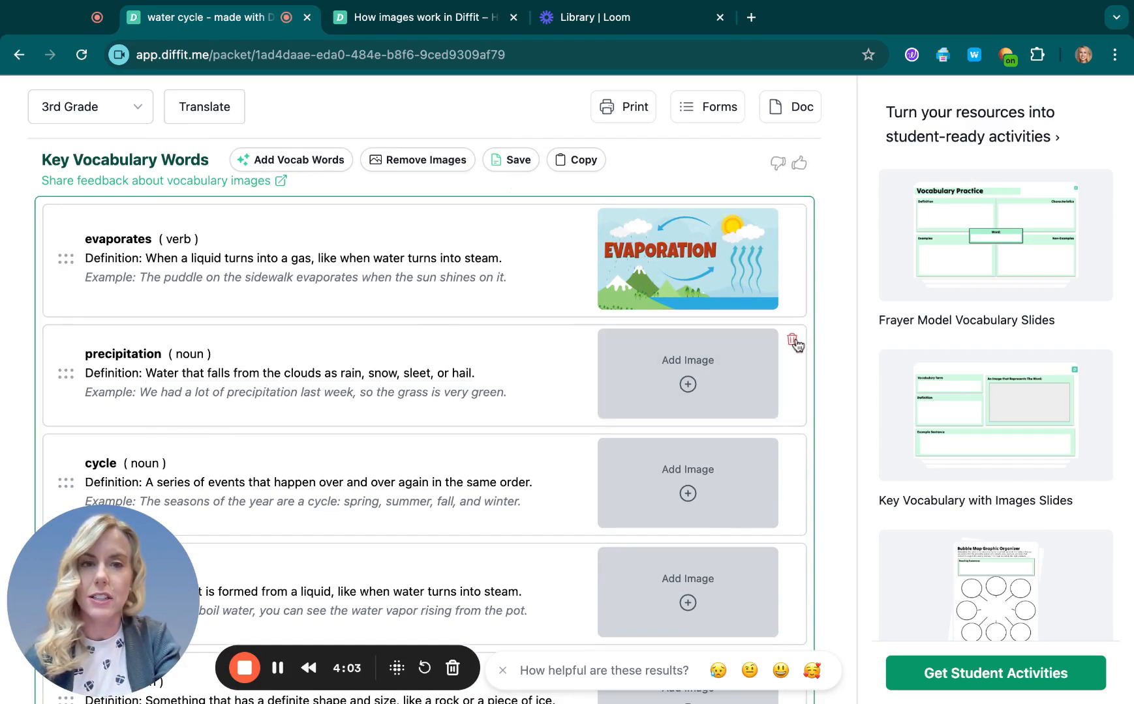
{"action": "left_click", "coordinate": [793, 341]}
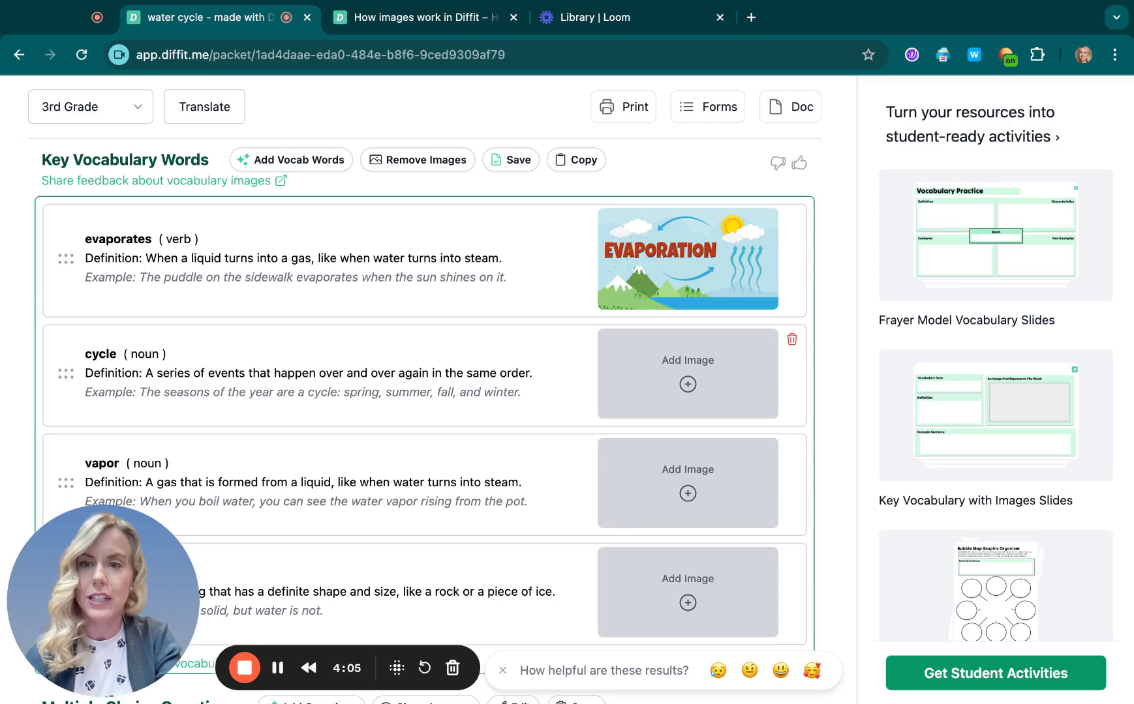
{"action": "left_click", "coordinate": [792, 341]}
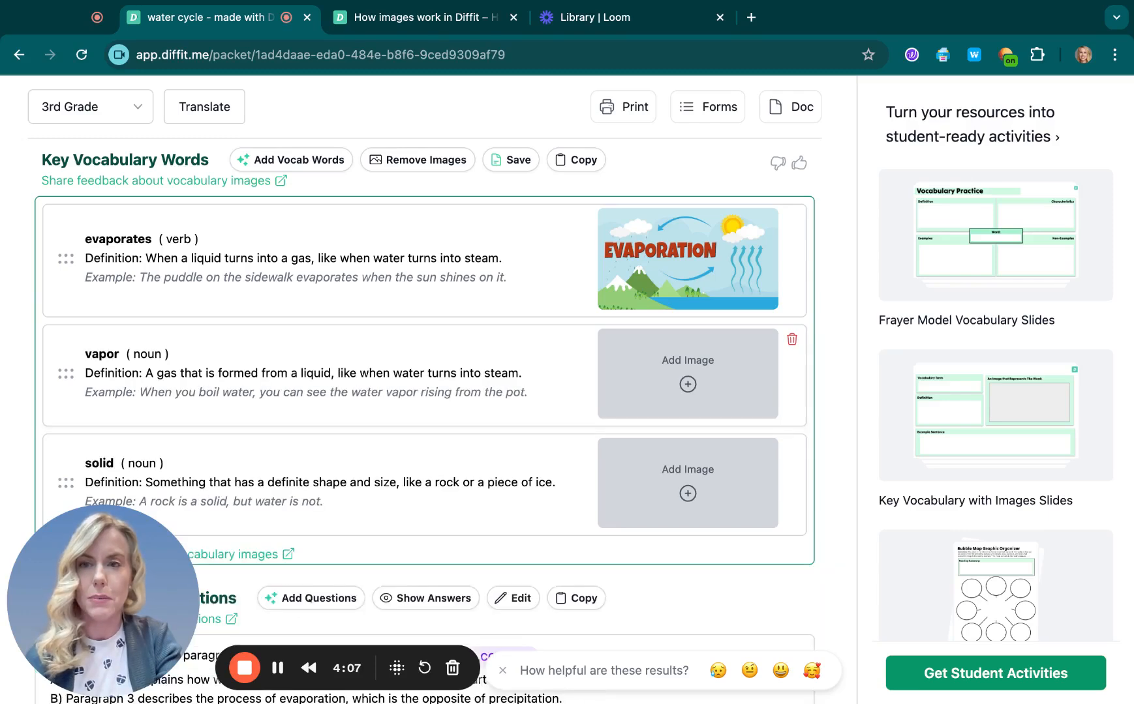
{"action": "left_click", "coordinate": [793, 340]}
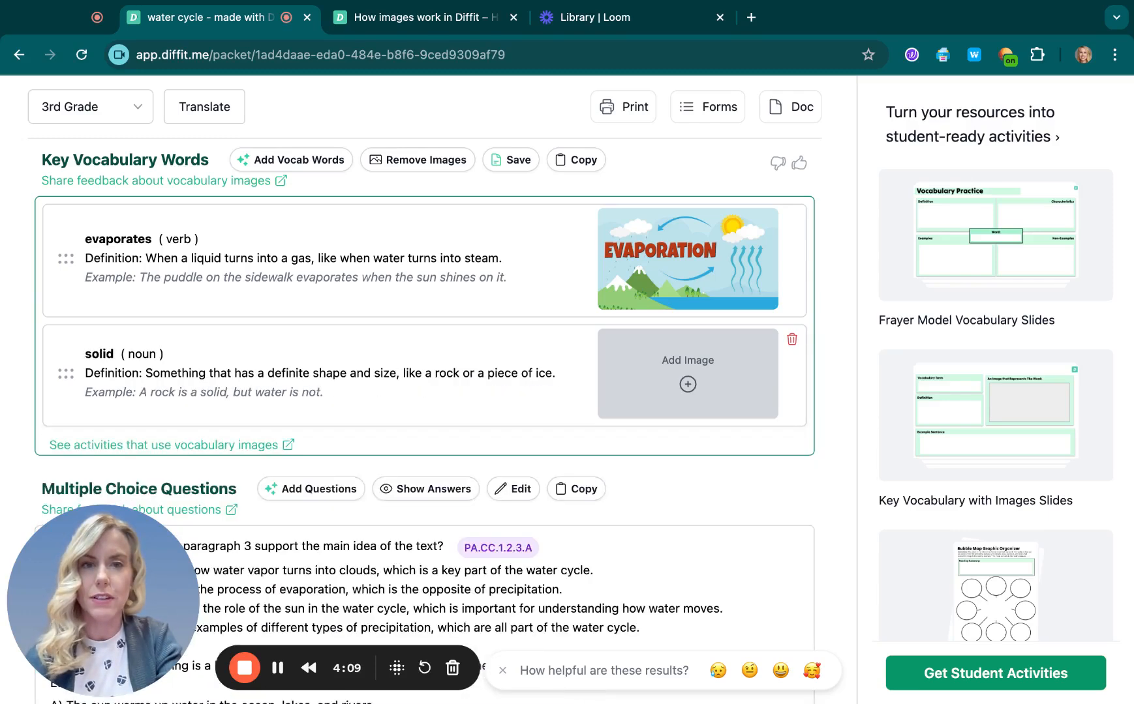
{"action": "left_click", "coordinate": [792, 340]}
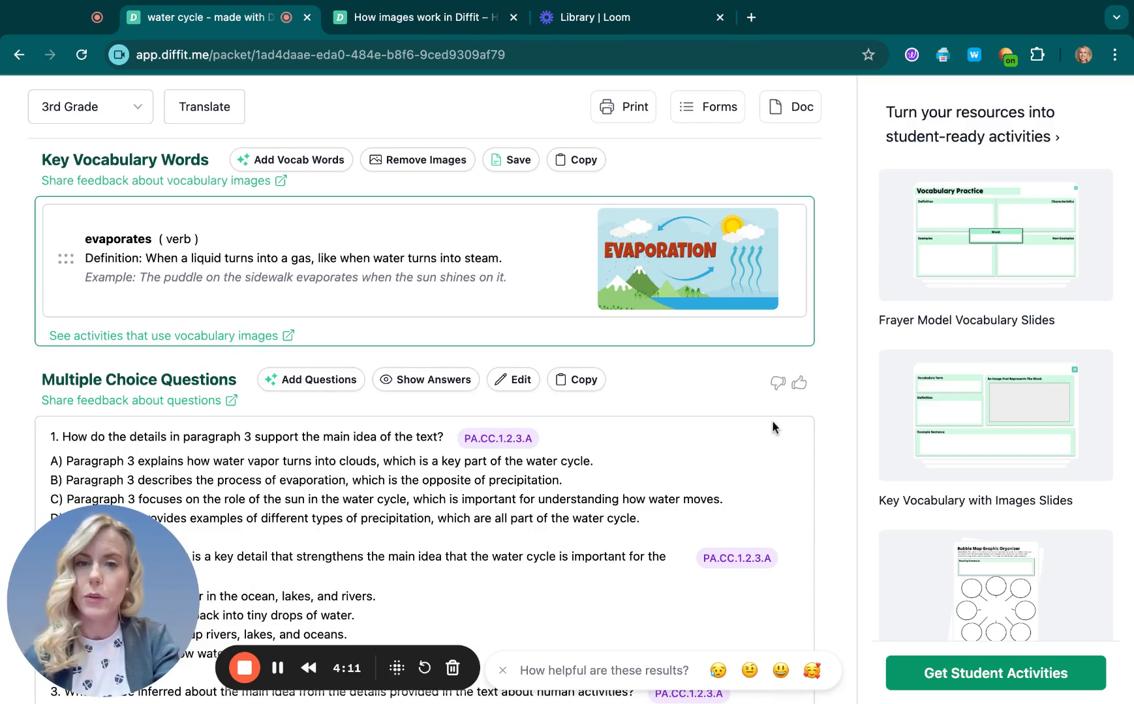
Step: Open the student activities for the packet and go back to the water cycle packet
{"action": "scroll", "coordinate": [424, 418], "scroll_direction": "down", "scroll_amount": 5}
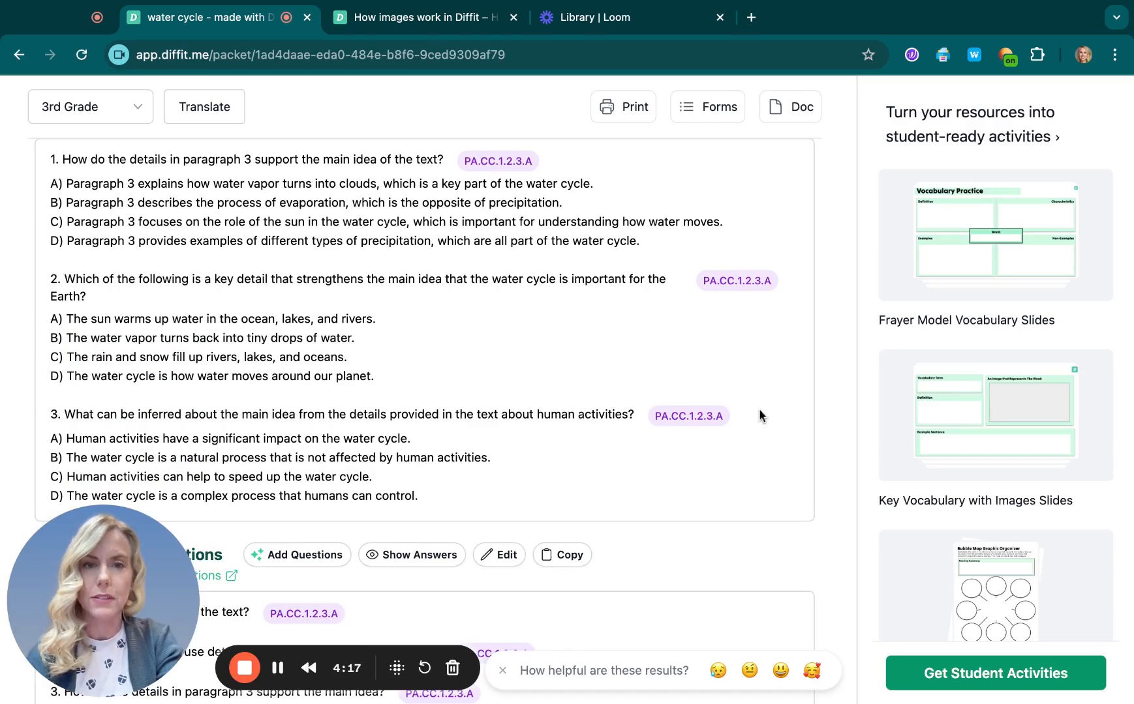
{"action": "scroll", "coordinate": [760, 422], "scroll_direction": "down", "scroll_amount": 4}
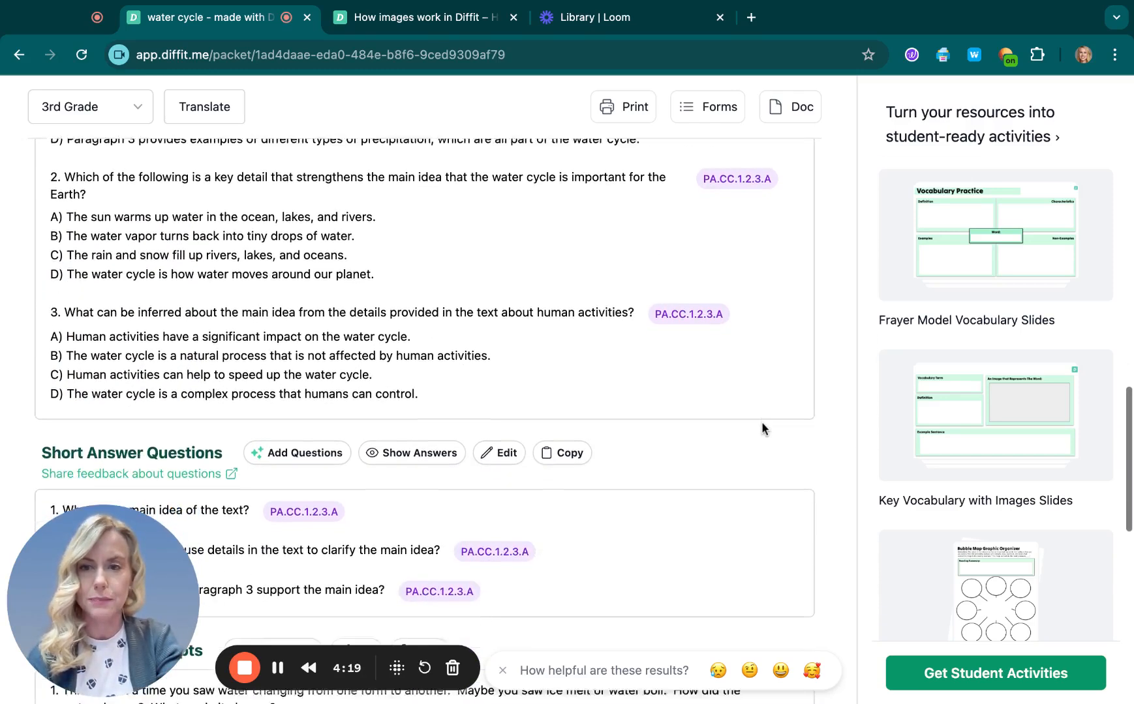
{"action": "scroll", "coordinate": [761, 422], "scroll_direction": "down", "scroll_amount": 5}
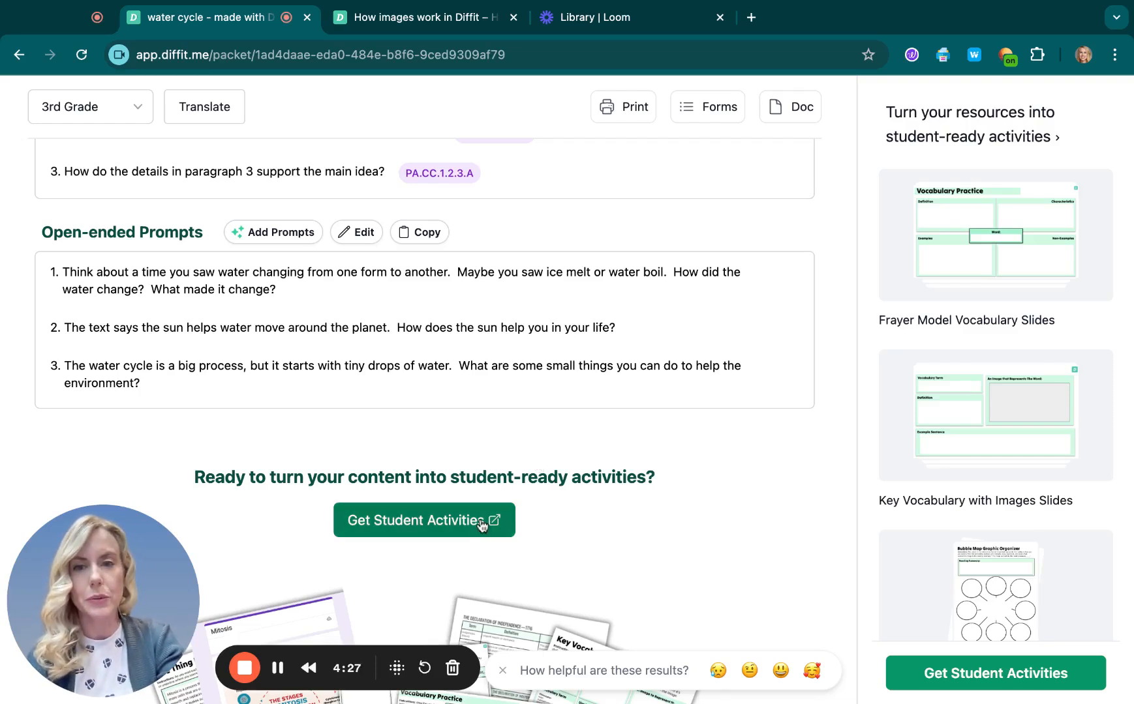
{"action": "left_click", "coordinate": [446, 530]}
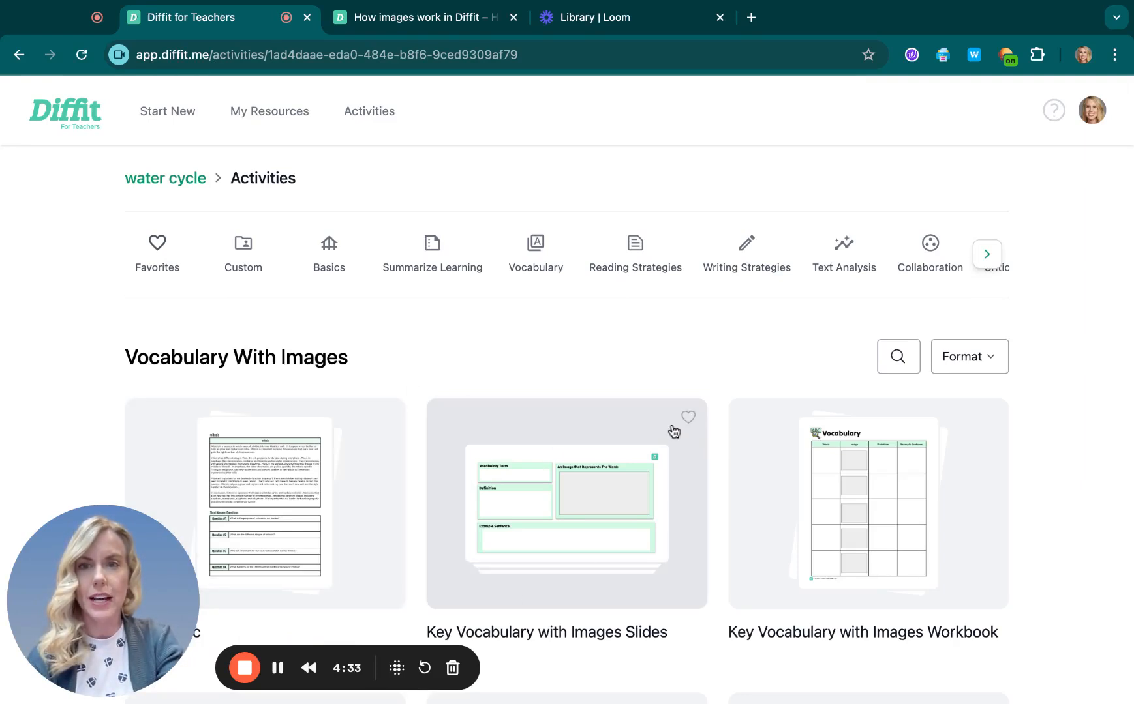
{"action": "left_click", "coordinate": [187, 186]}
Step: Open the student activities available in the Google Docs format
{"action": "scroll", "coordinate": [522, 337], "scroll_direction": "down", "scroll_amount": 4}
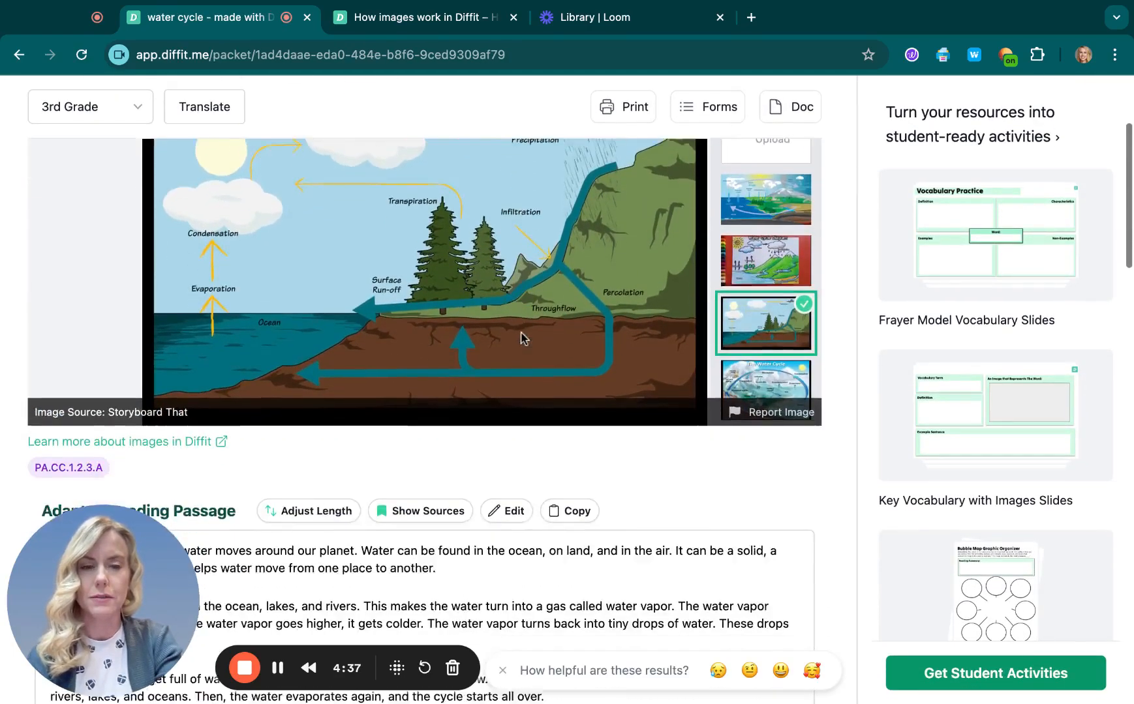
{"action": "scroll", "coordinate": [521, 338], "scroll_direction": "down", "scroll_amount": 15}
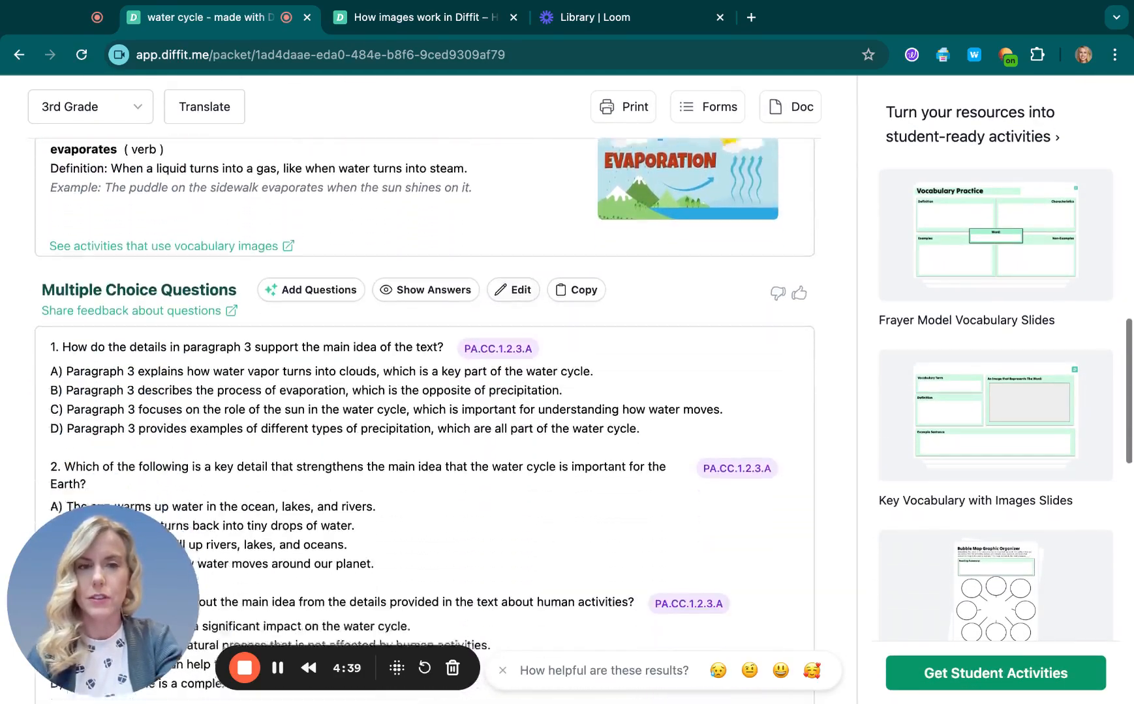
{"action": "scroll", "coordinate": [424, 391], "scroll_direction": "down", "scroll_amount": 15}
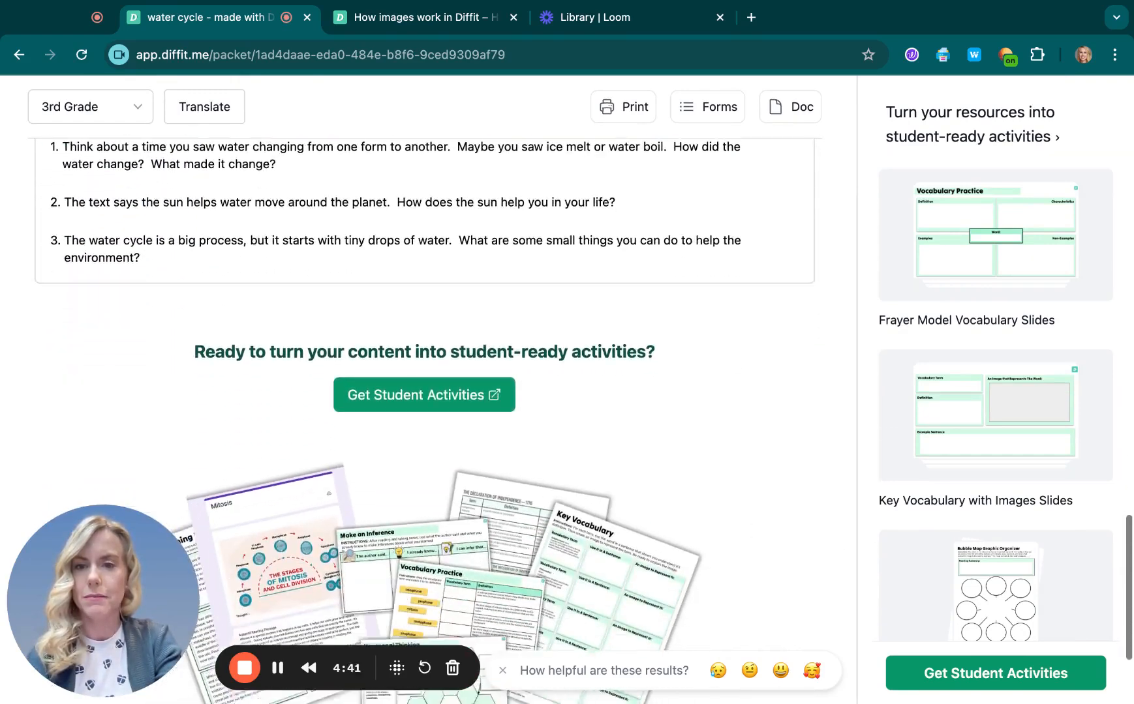
{"action": "scroll", "coordinate": [424, 391], "scroll_direction": "down", "scroll_amount": 3}
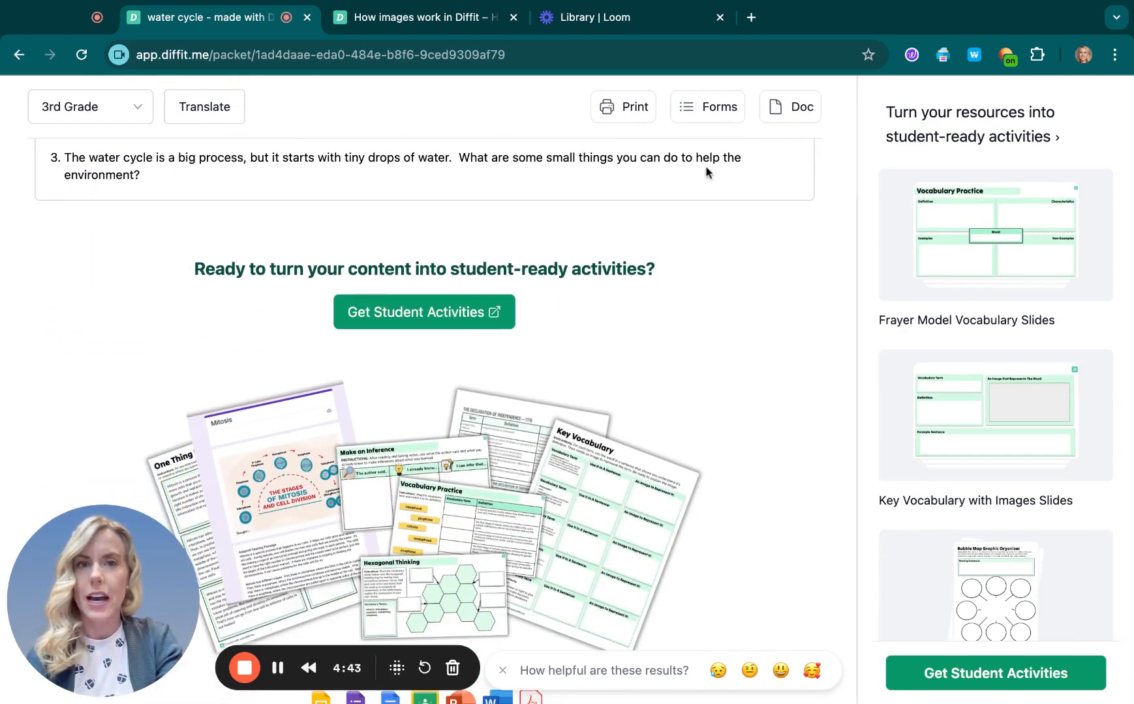
{"action": "scroll", "coordinate": [417, 501], "scroll_direction": "down", "scroll_amount": 1}
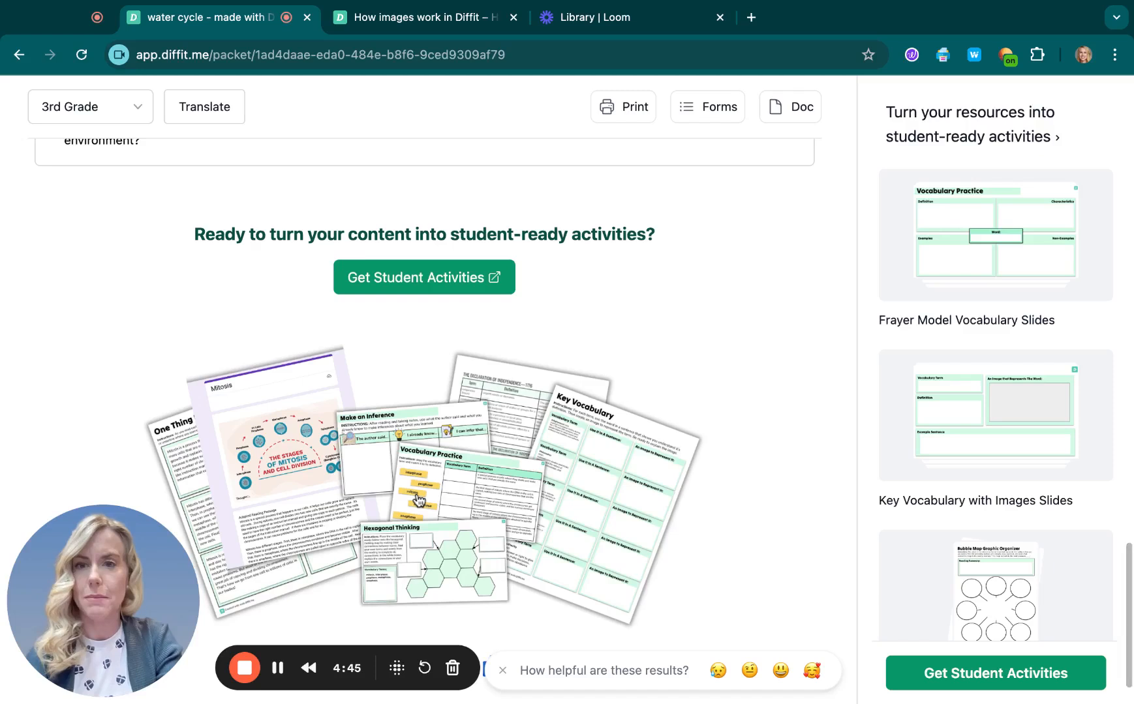
{"action": "scroll", "coordinate": [418, 499], "scroll_direction": "down", "scroll_amount": 2}
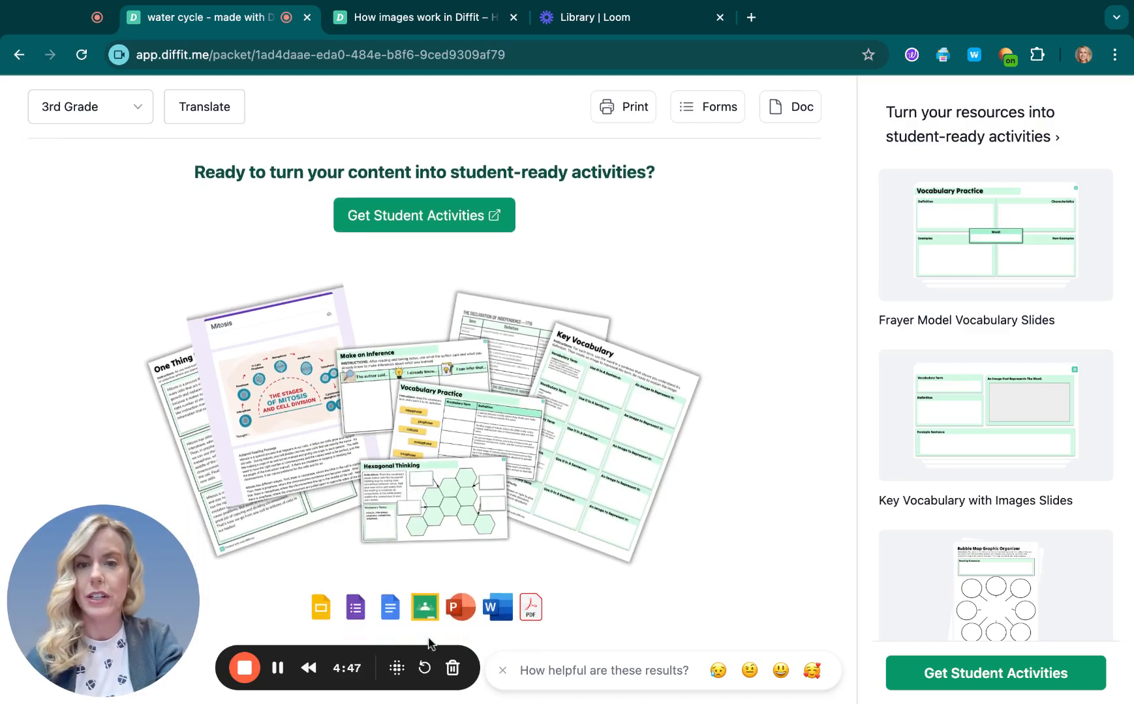
{"action": "left_click", "coordinate": [394, 613]}
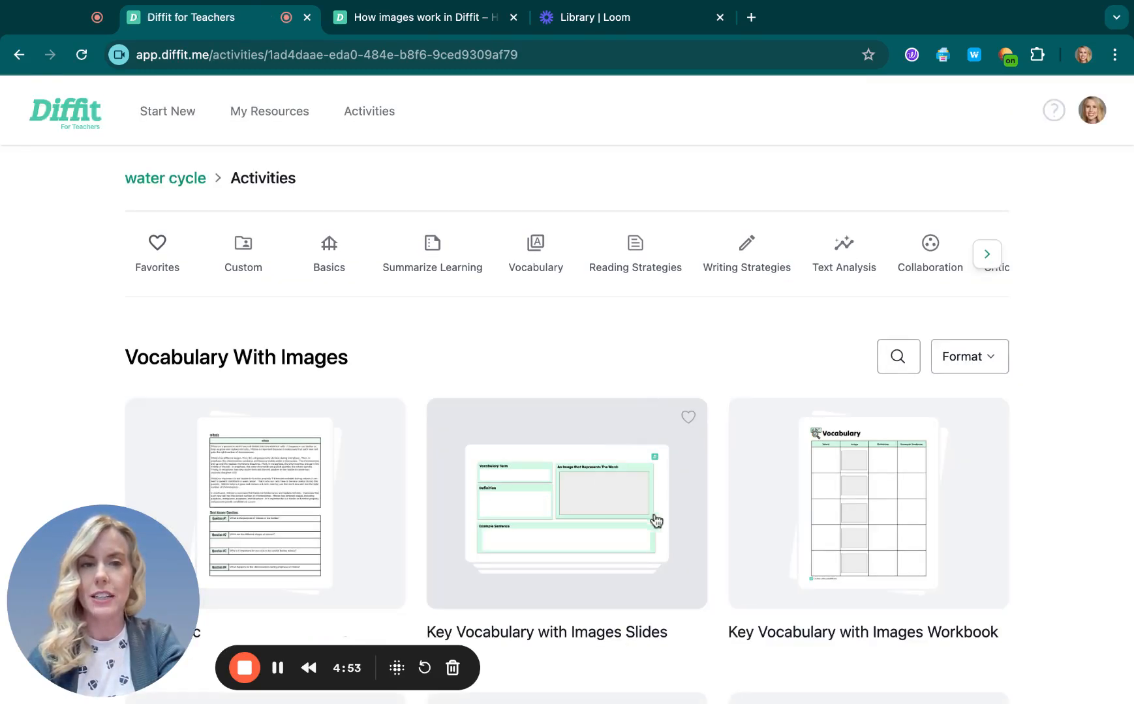
Step: Export the Digital Doc activity with Short Answer Questions and Open-ended Prompts excluded from the included elements
{"action": "left_click", "coordinate": [370, 501]}
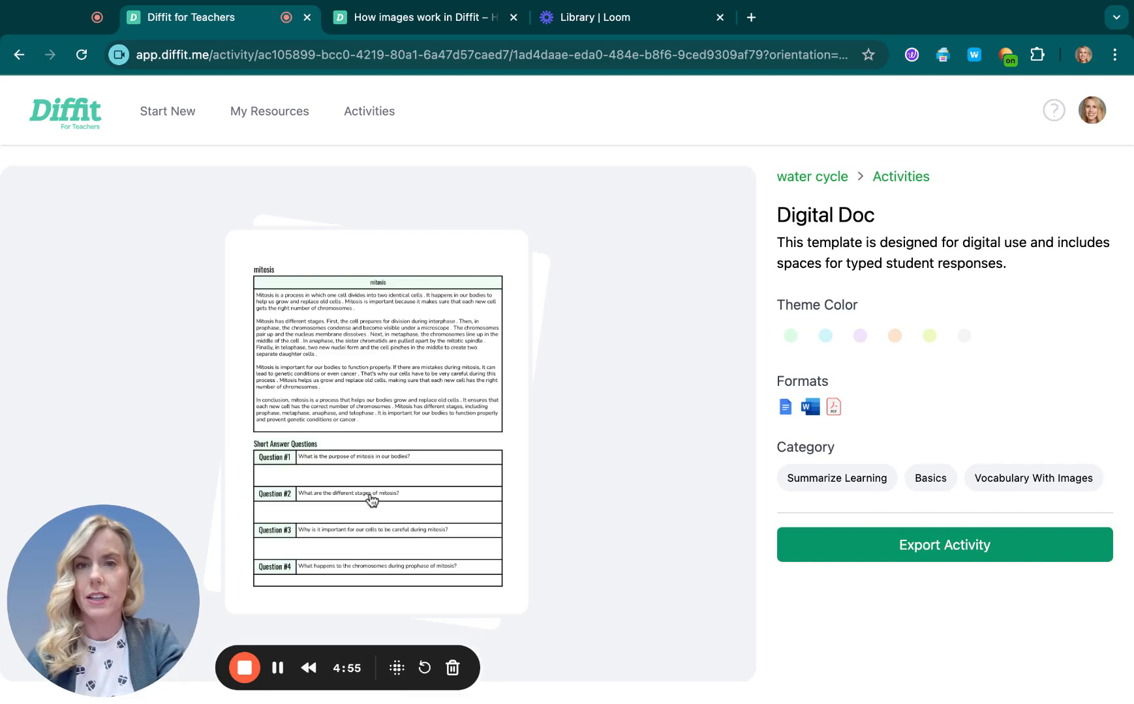
{"action": "left_click", "coordinate": [874, 543]}
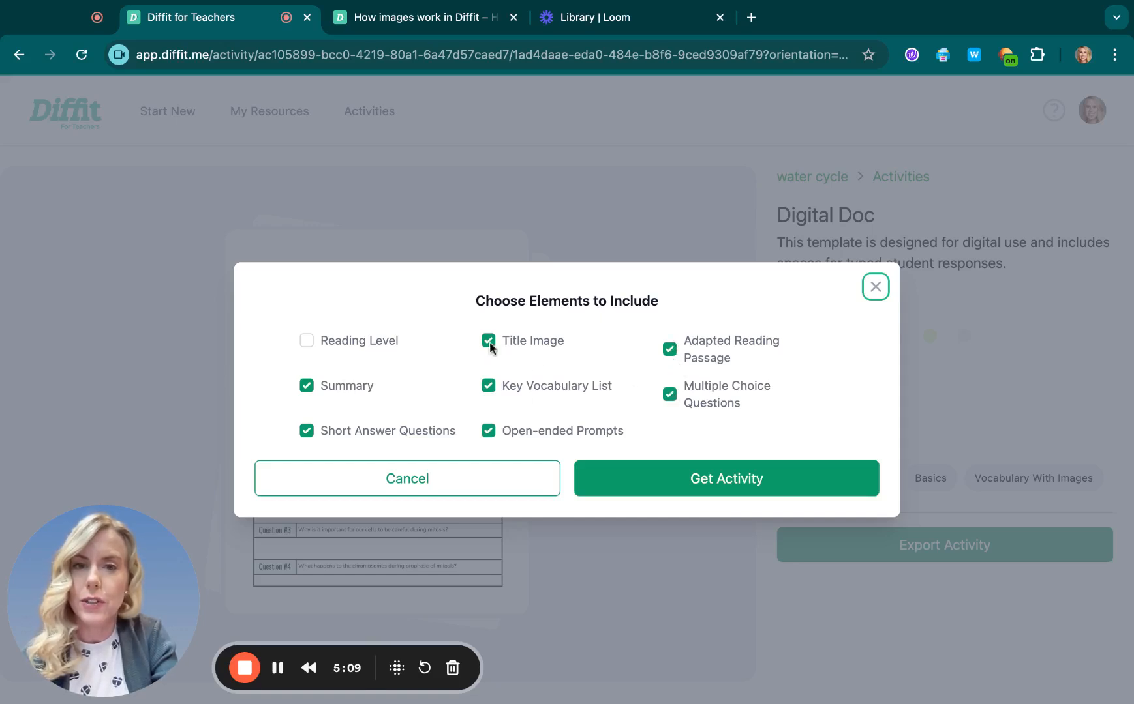
{"action": "left_click", "coordinate": [304, 432]}
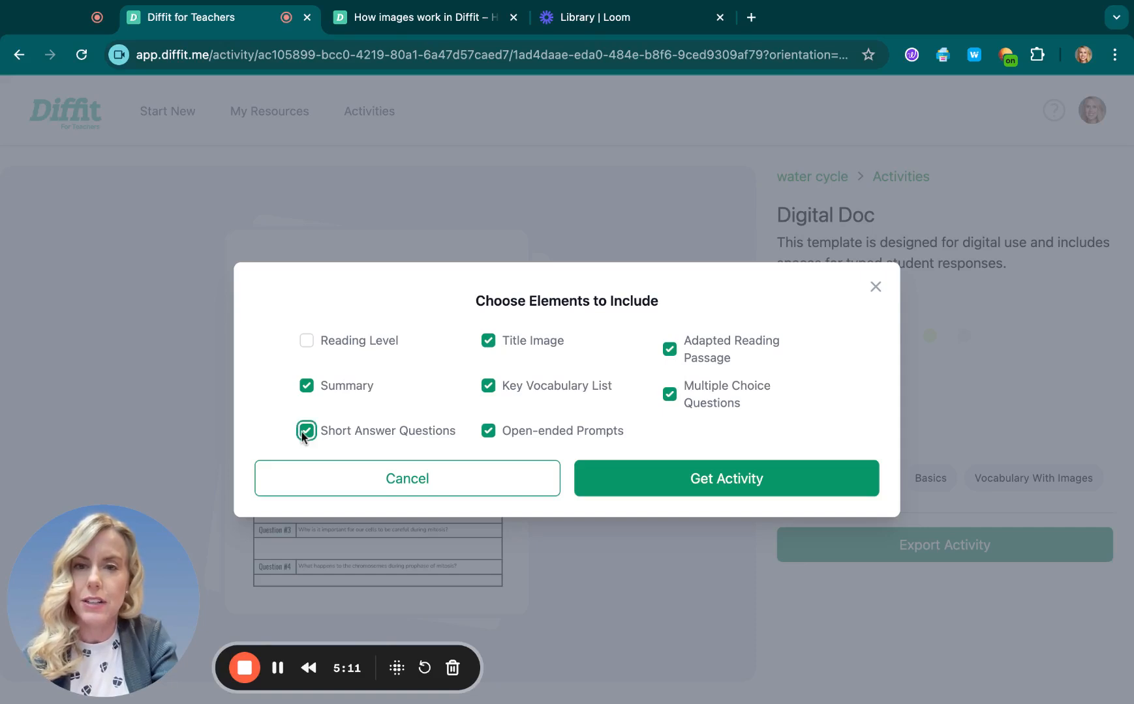
{"action": "left_click", "coordinate": [490, 432]}
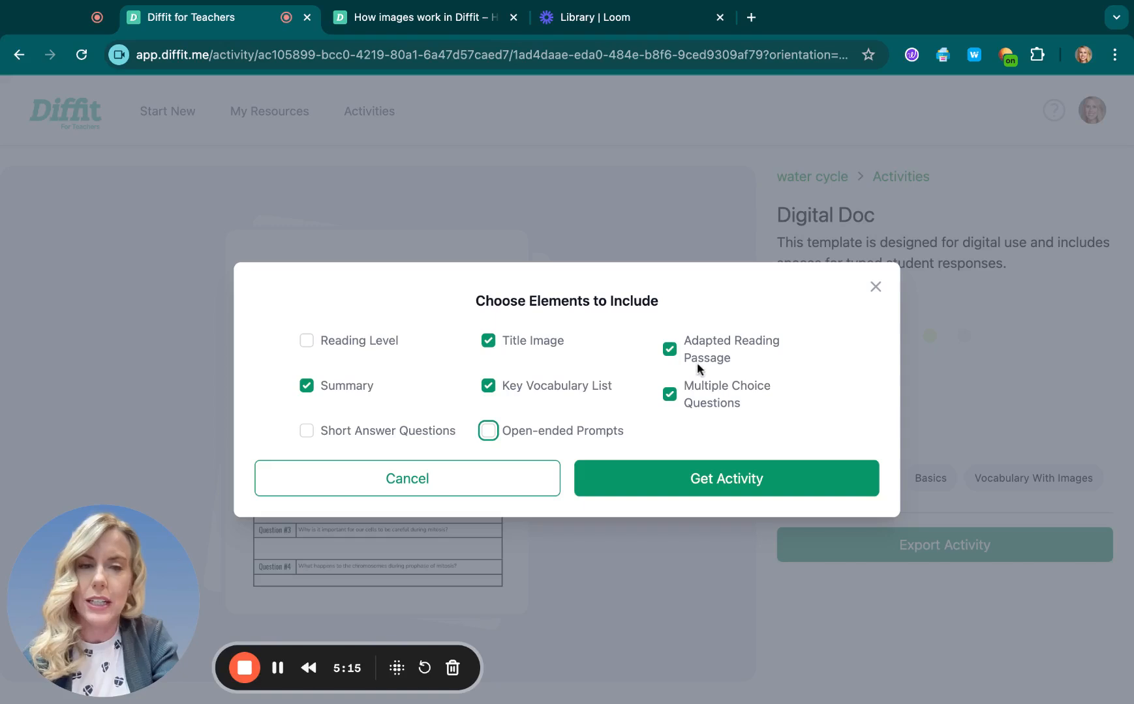
{"action": "left_click", "coordinate": [375, 396]}
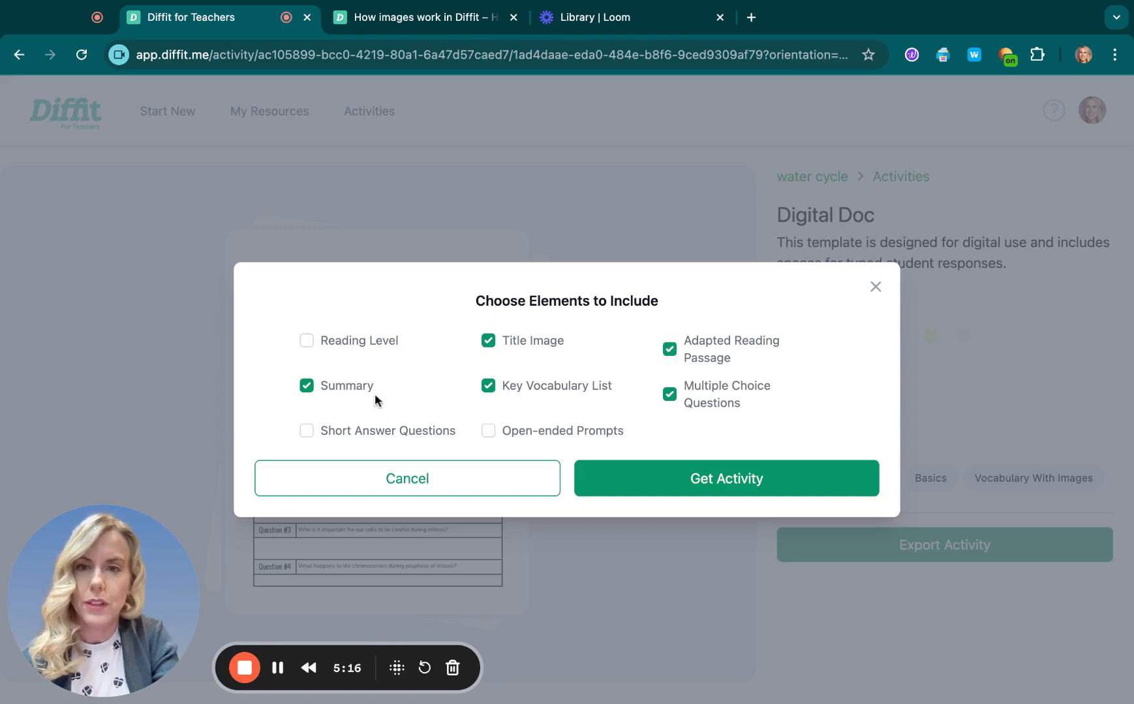
{"action": "left_click", "coordinate": [323, 389]}
{"action": "left_click", "coordinate": [706, 479]}
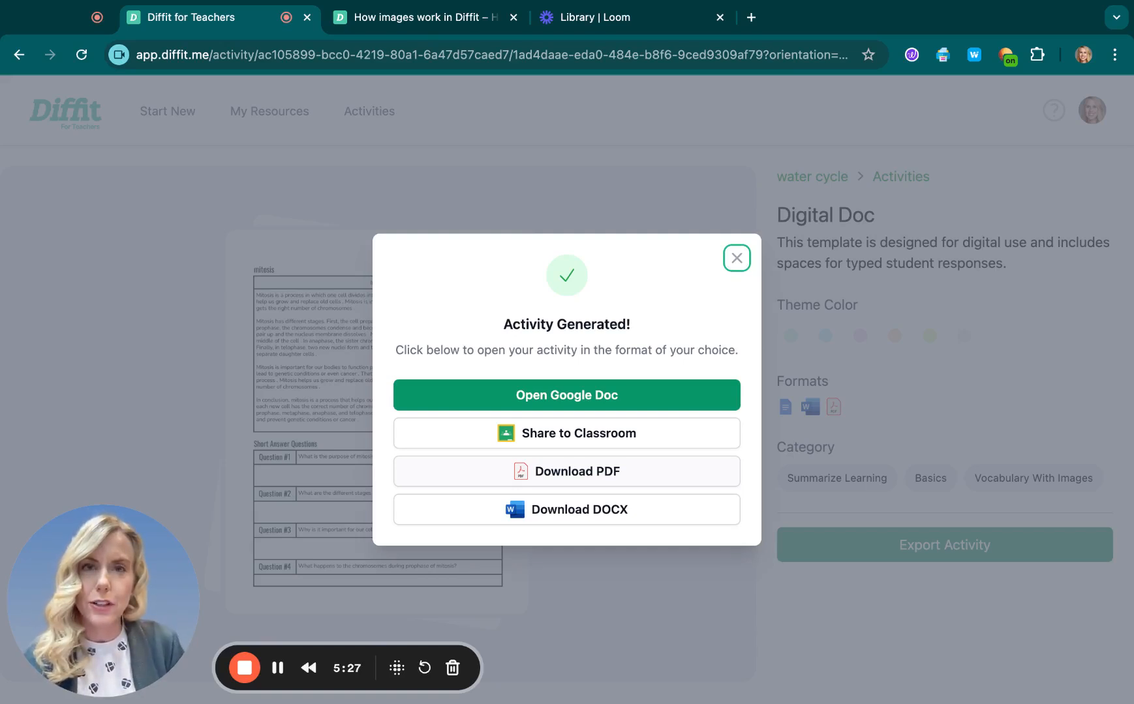
Step: Open the generated activity as a Google Doc and look through its reading passage and vocabulary table
{"action": "left_click", "coordinate": [664, 406]}
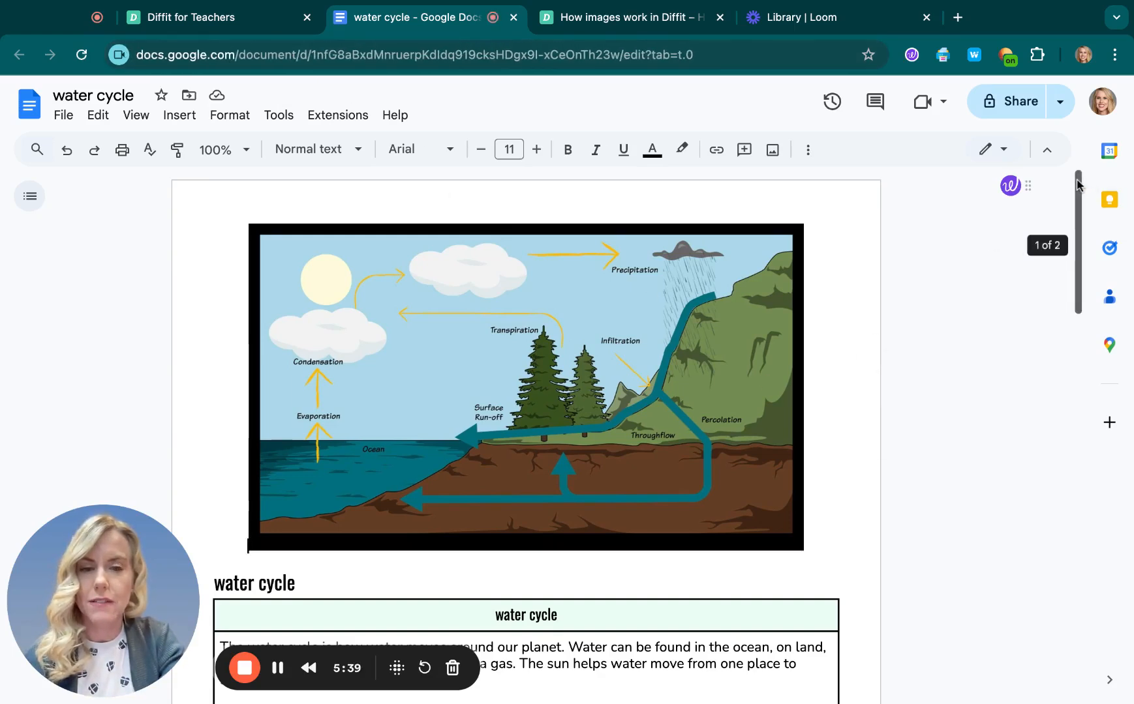
{"action": "scroll", "coordinate": [1077, 186], "scroll_direction": "down", "scroll_amount": 1}
{"action": "scroll", "coordinate": [1077, 186], "scroll_direction": "down", "scroll_amount": 1}
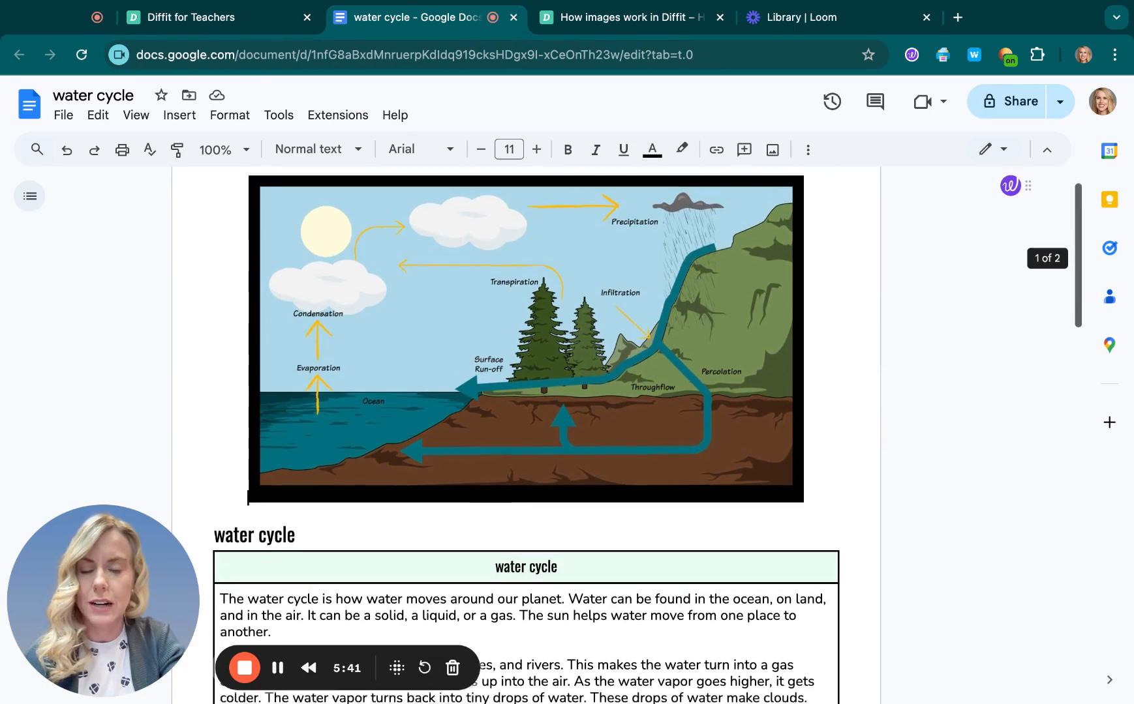
{"action": "scroll", "coordinate": [526, 435], "scroll_direction": "down", "scroll_amount": 2}
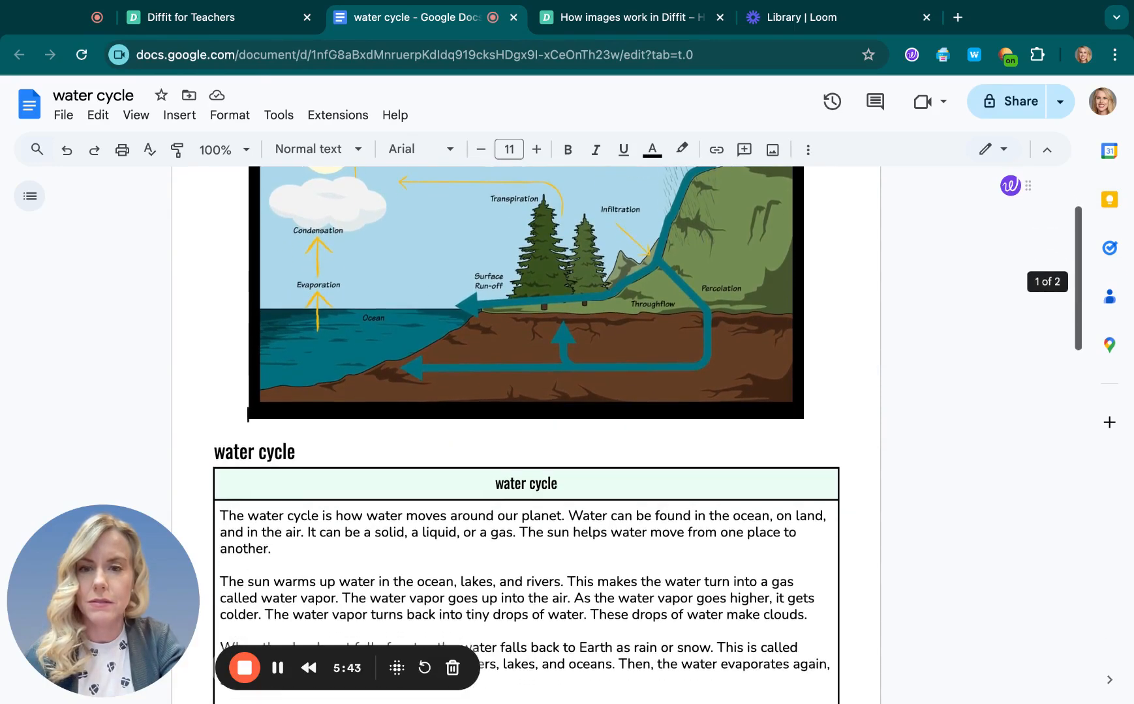
{"action": "scroll", "coordinate": [526, 435], "scroll_direction": "down", "scroll_amount": 5}
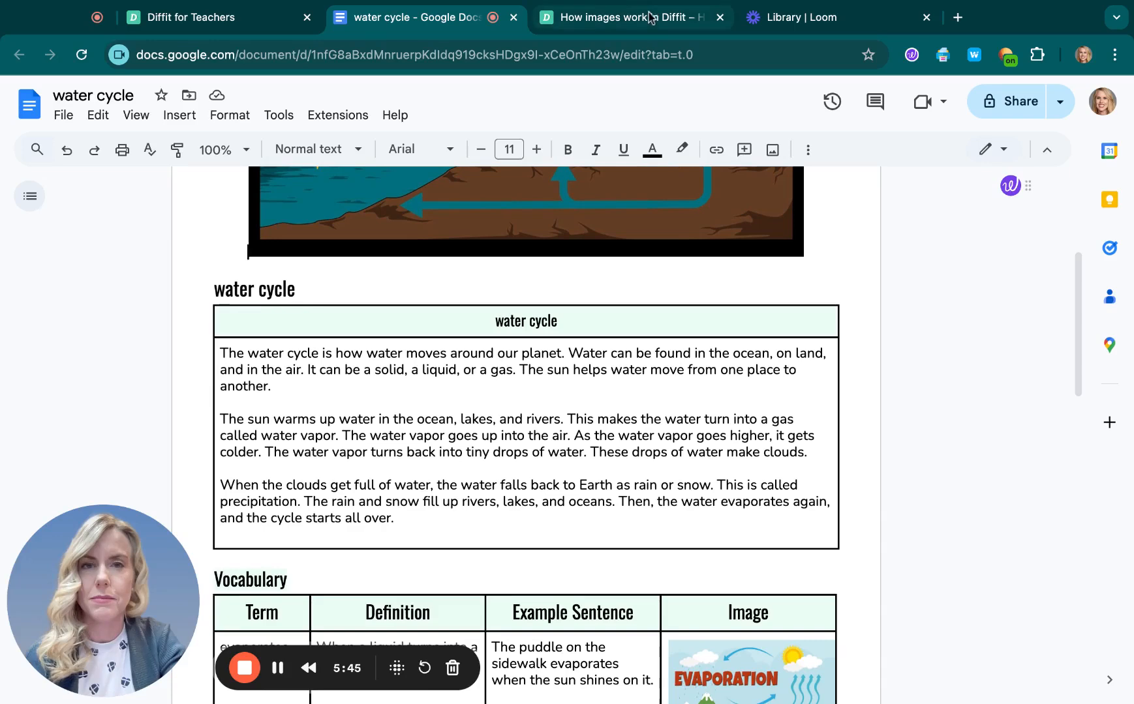
Step: Return to the Diffit tab and close the Activity Generated dialog
{"action": "left_click", "coordinate": [649, 16]}
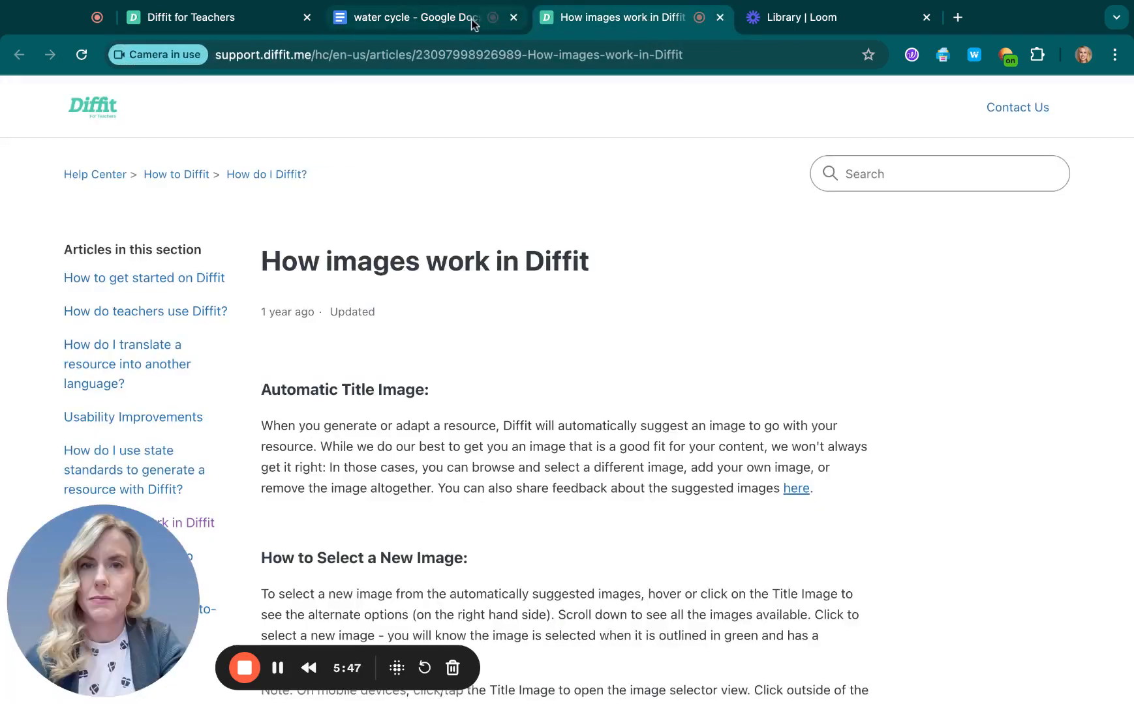
{"action": "left_click", "coordinate": [237, 25]}
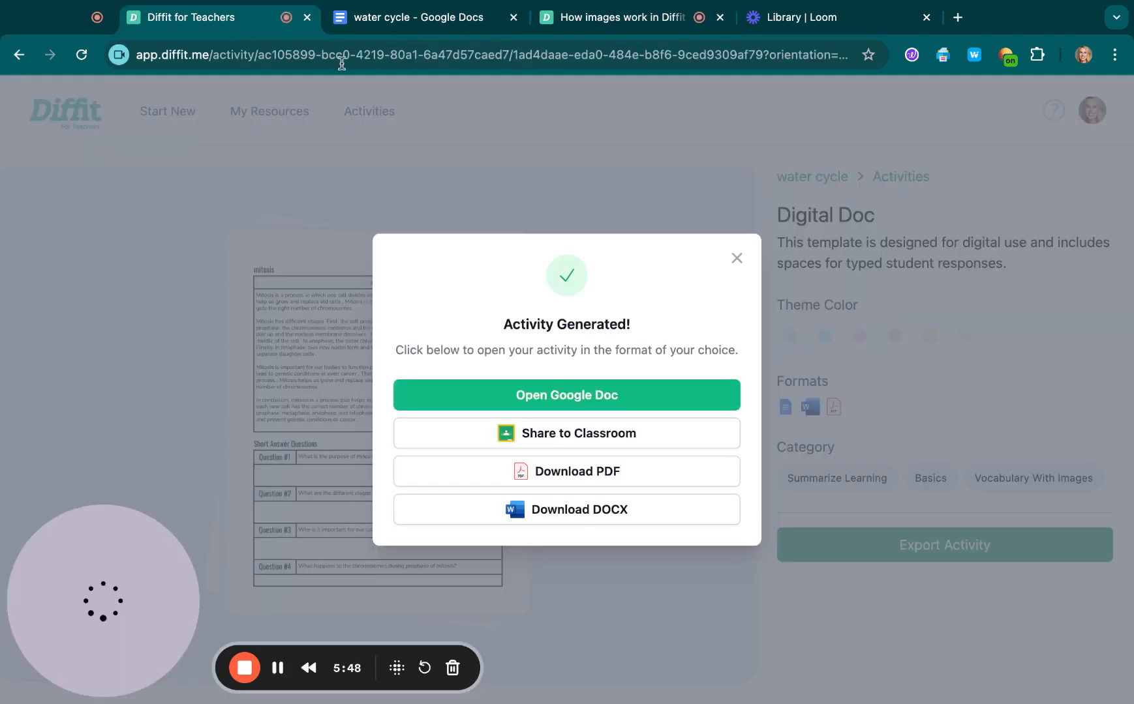
{"action": "left_click", "coordinate": [737, 261]}
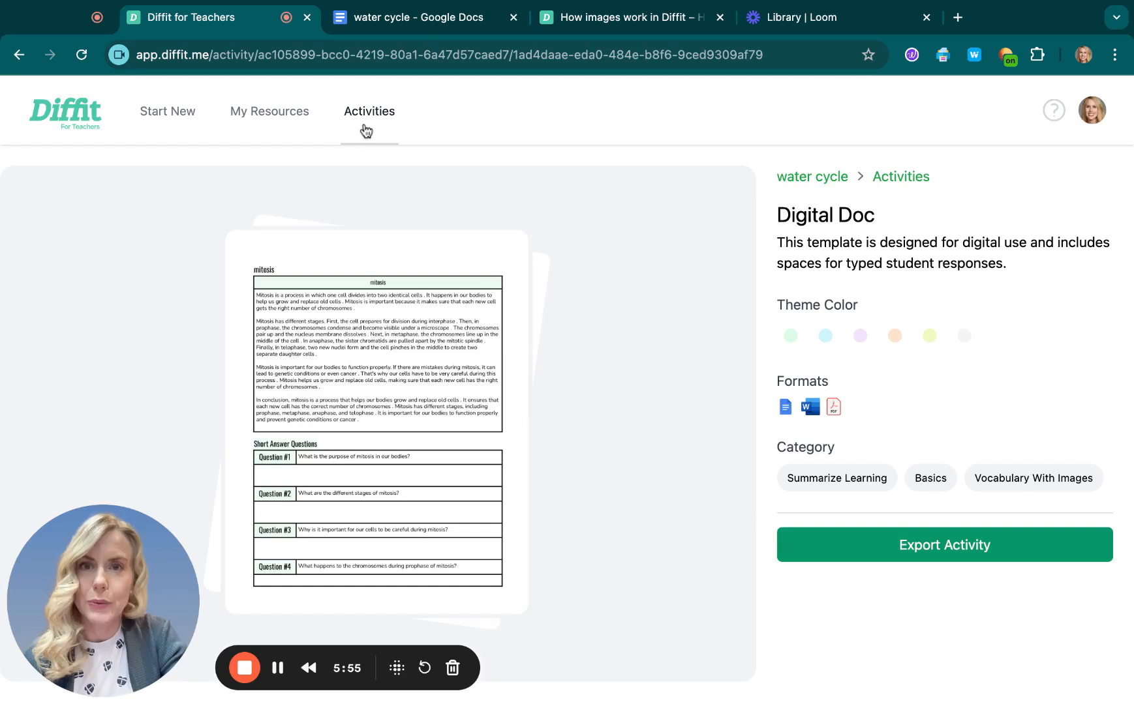
Step: Open the activities catalogue and browse the Writing Strategies category
{"action": "left_click", "coordinate": [366, 130]}
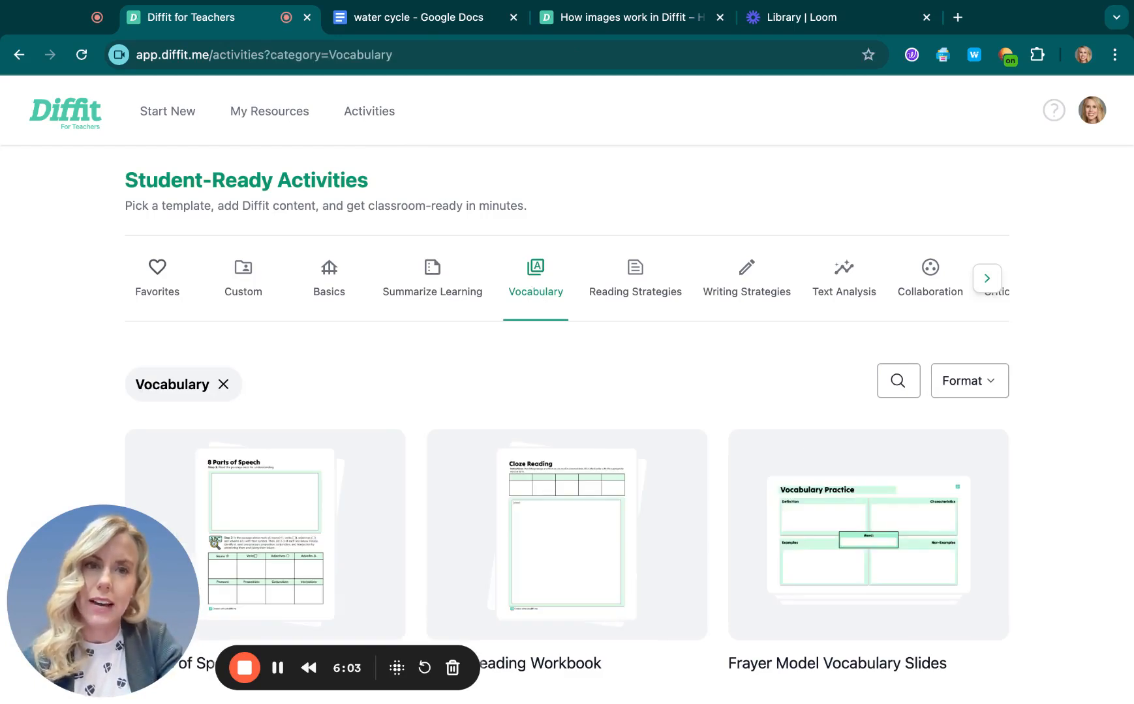
{"action": "left_click", "coordinate": [722, 281]}
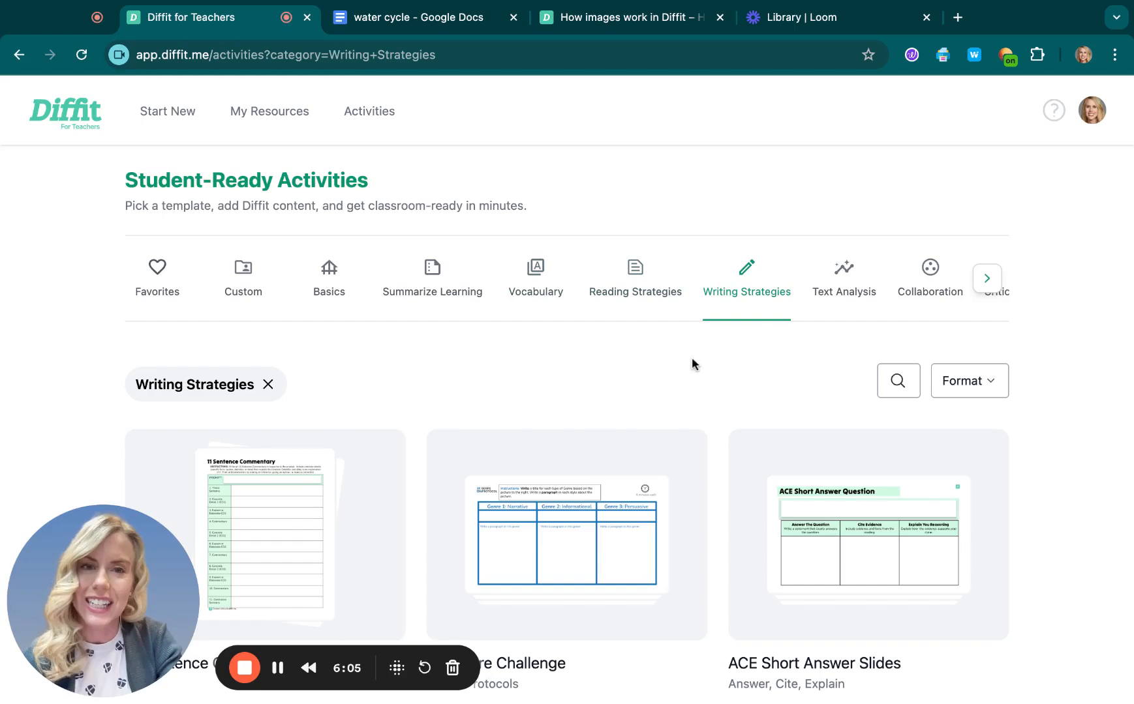